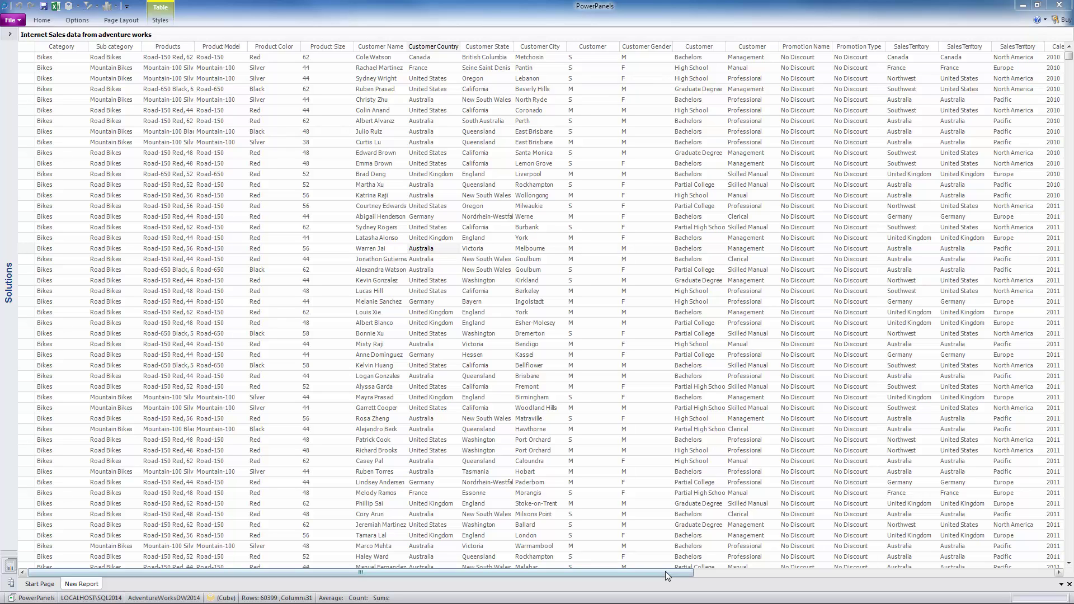
# Review the Internet Sales table's columns from the product fields across to Sales Amount, and return to the first columns
pyautogui.moveTo(666, 572); pyautogui.dragTo(750, 575)
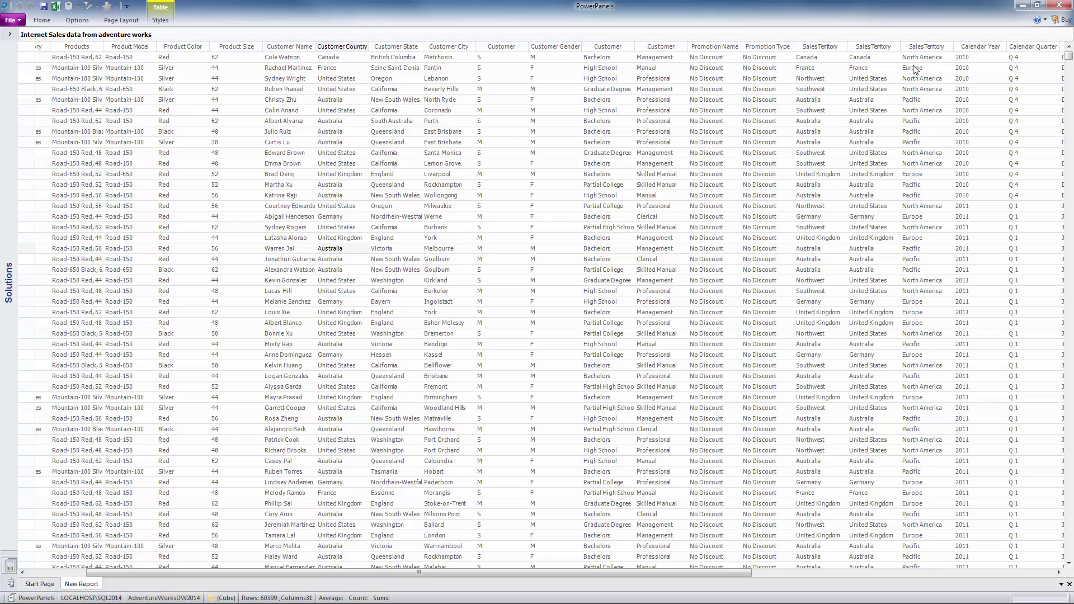
pyautogui.moveTo(727, 570); pyautogui.dragTo(889, 587)
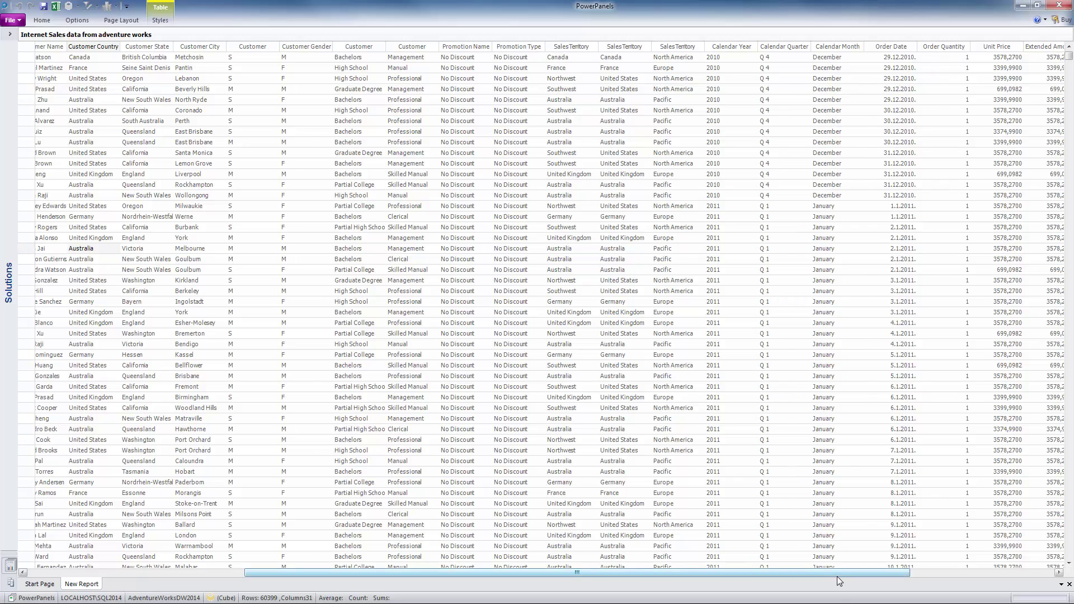
pyautogui.moveTo(837, 577); pyautogui.dragTo(995, 577)
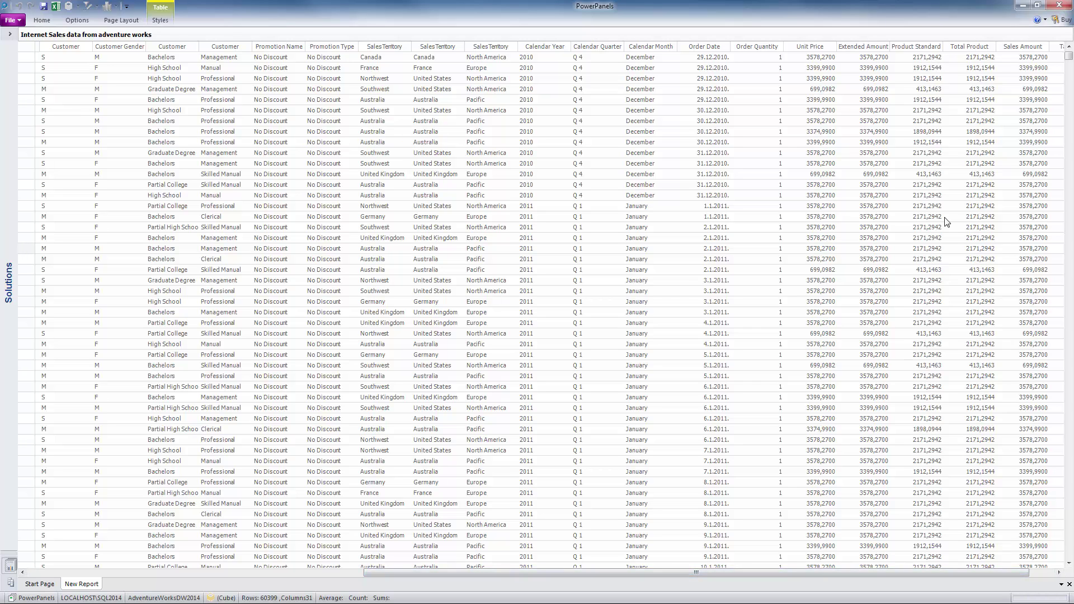
pyautogui.click(1039, 573)
pyautogui.moveTo(1039, 572); pyautogui.dragTo(649, 565)
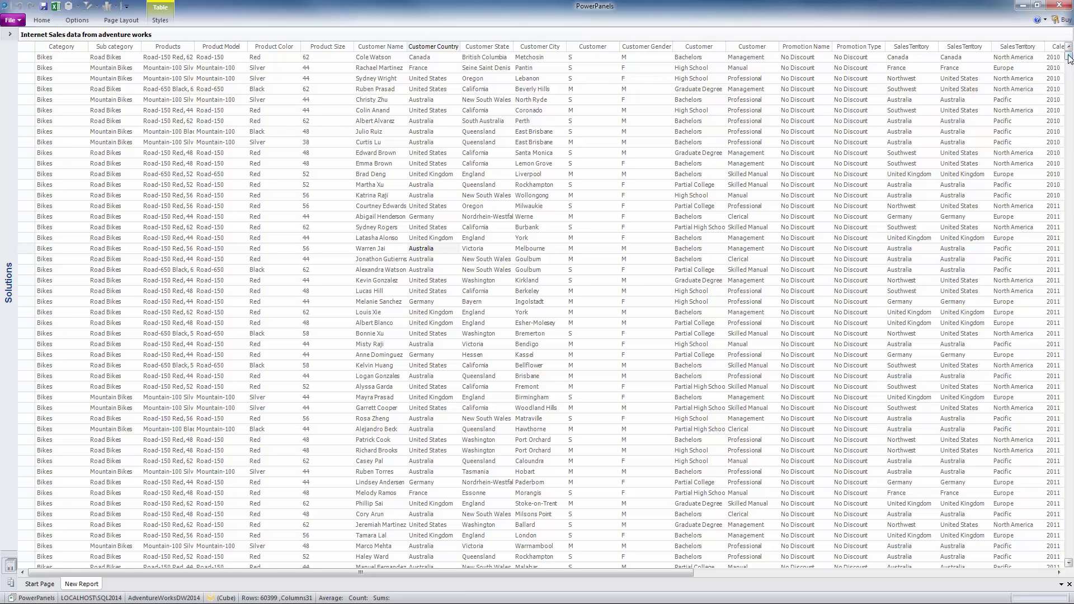
pyautogui.moveTo(1069, 59)
pyautogui.mouseDown()
pyautogui.moveTo(1069, 190)
pyautogui.moveTo(1070, 51)
pyautogui.mouseUp()
# From the start page, show the Solutions tree and begin a new Microsoft SQL Server data source
pyautogui.click(49, 585)
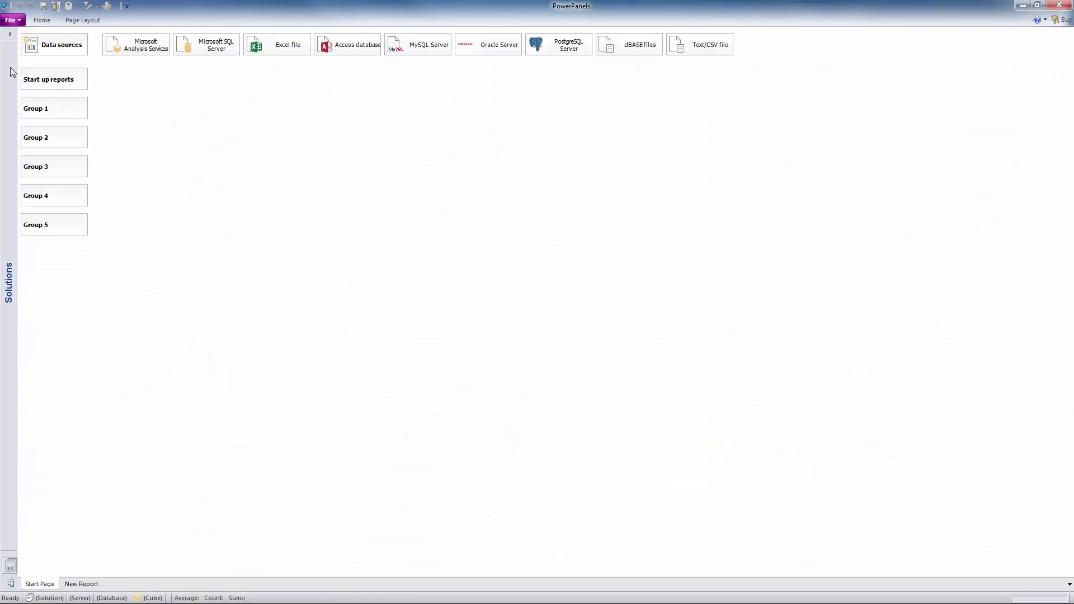
pyautogui.click(10, 37)
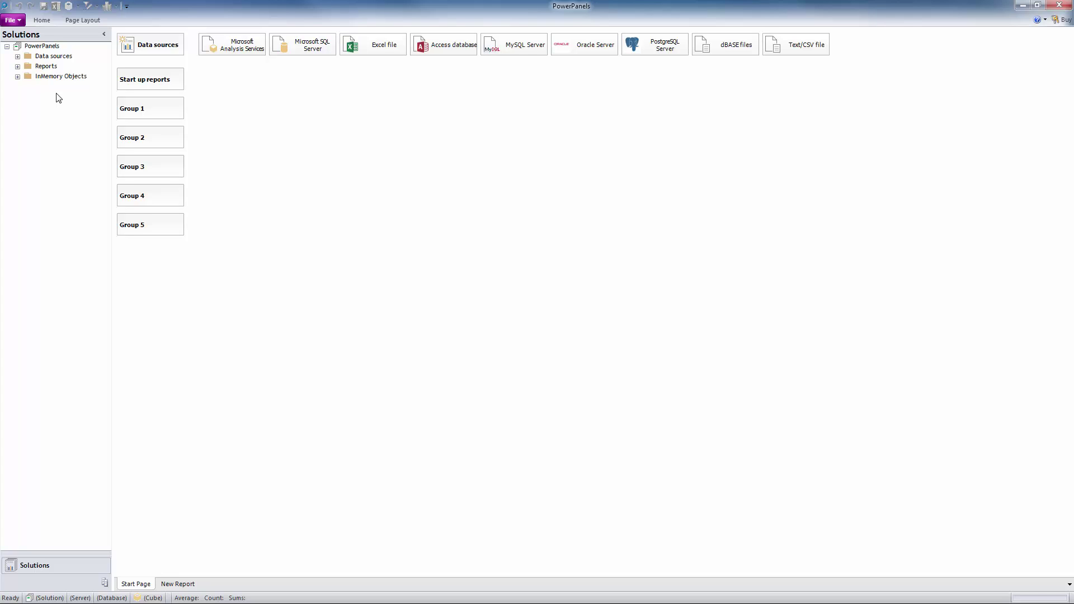
pyautogui.rightClick(56, 59)
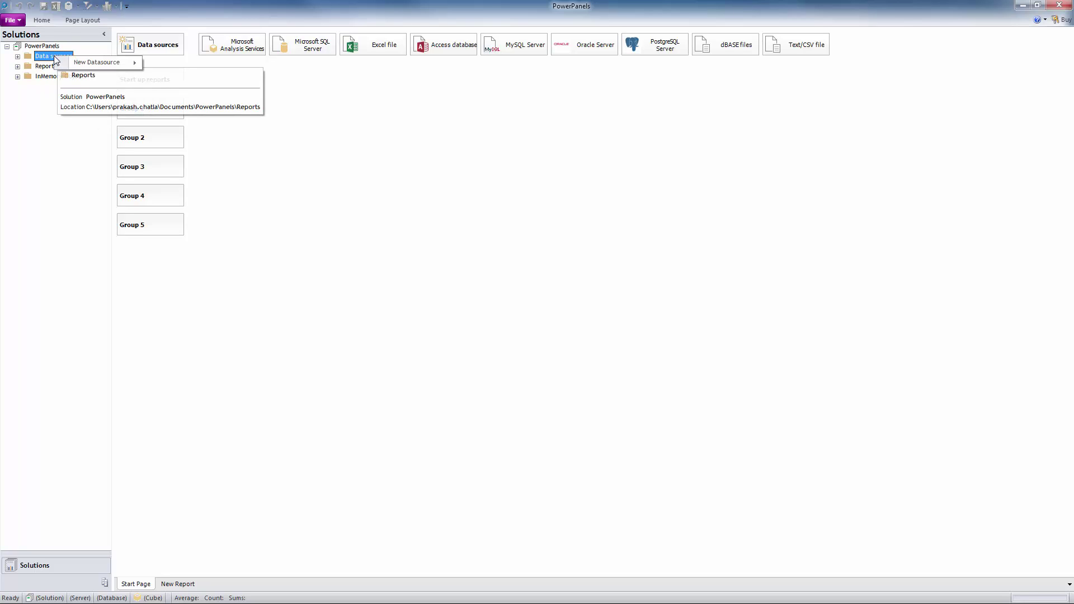
pyautogui.moveTo(93, 62)
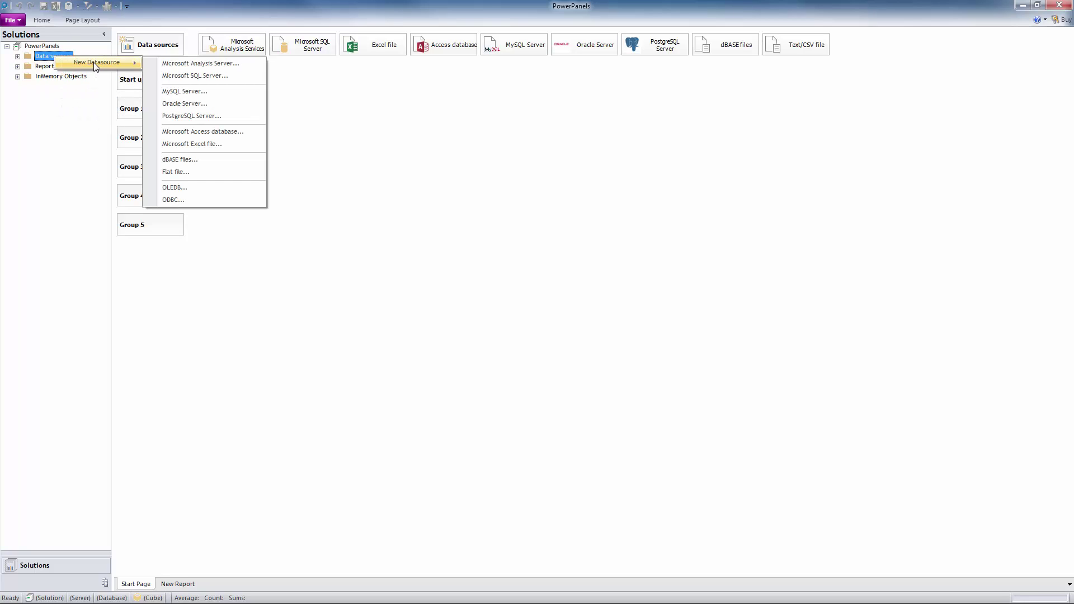
pyautogui.click(186, 77)
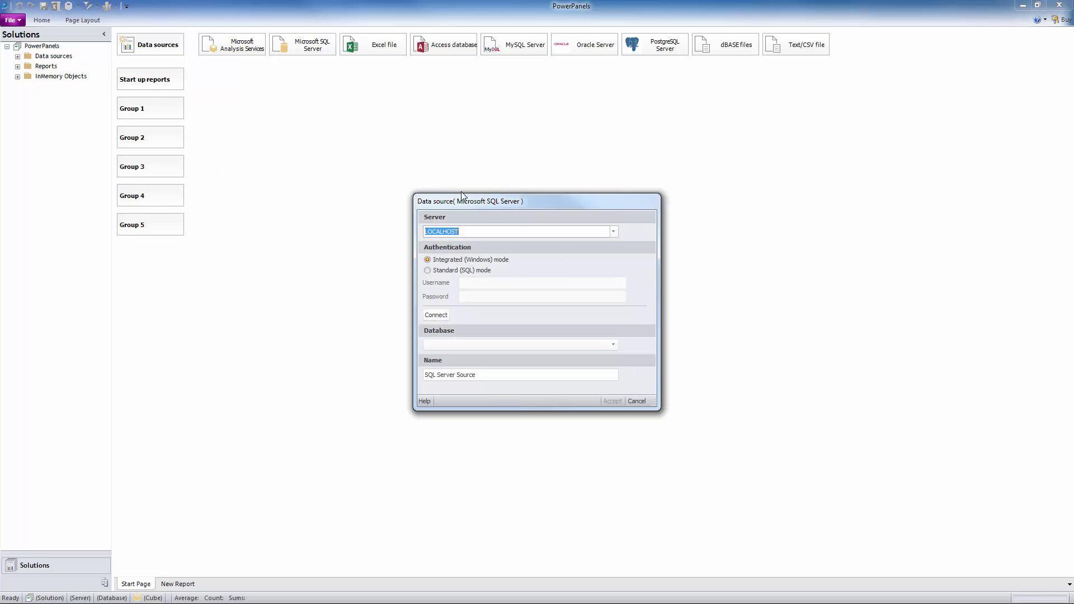
# Set the server to LOCALHOST\SQL2014 and connect to it with integrated Windows authentication
pyautogui.click(503, 230)
pyautogui.write('\\S')
pyautogui.press('Delete')
pyautogui.write('QL2014')
pyautogui.click(547, 234)
pyautogui.click(441, 317)
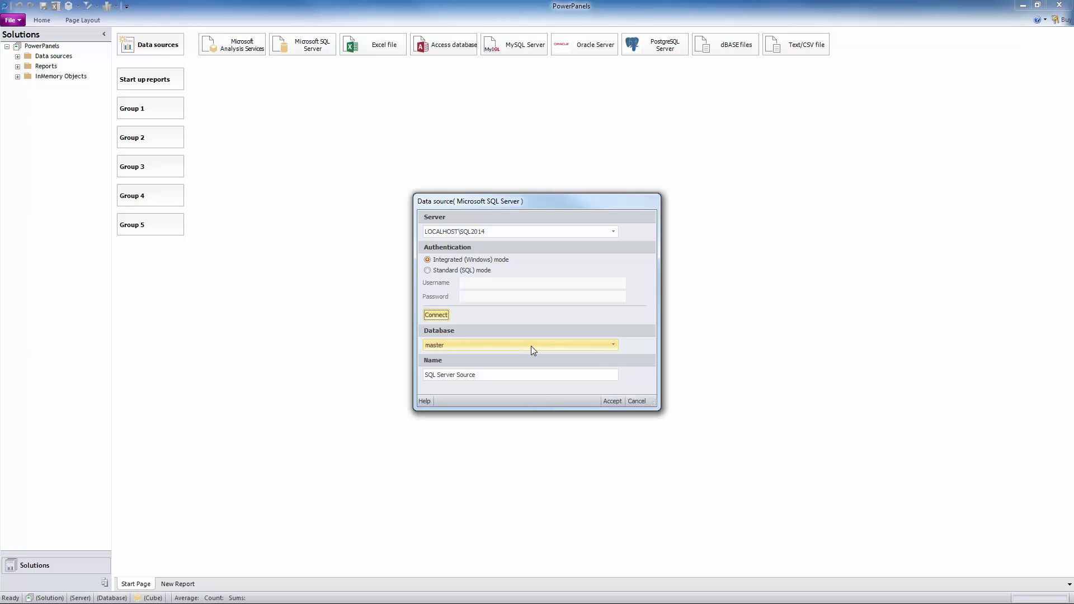
# Choose the AdventureWorksDW2014 database, name the data source ADW 2014 demo and accept it
pyautogui.click(617, 344)
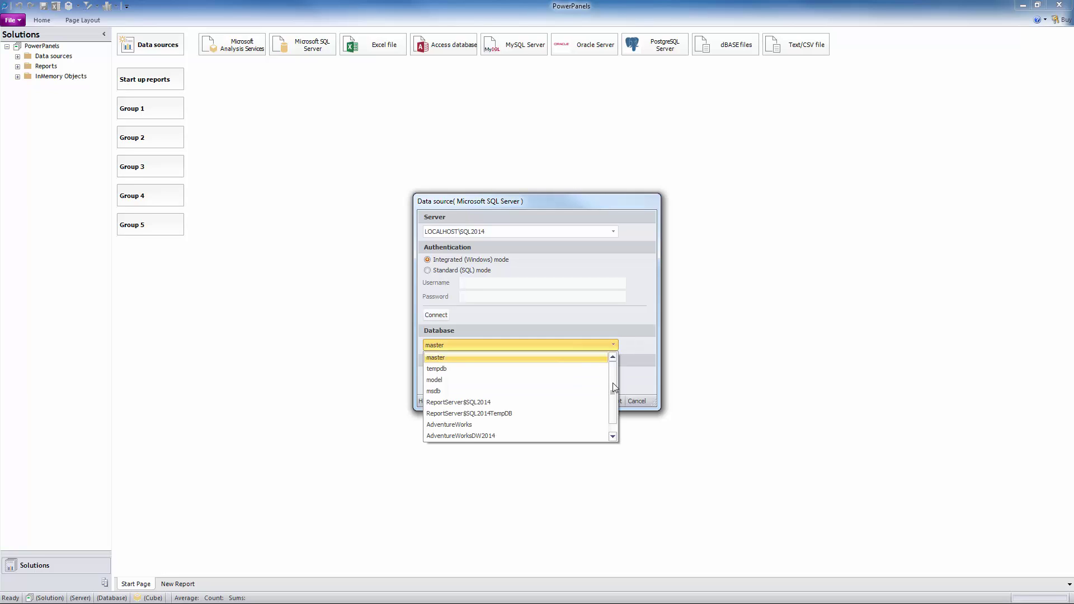
pyautogui.moveTo(613, 383); pyautogui.dragTo(614, 398)
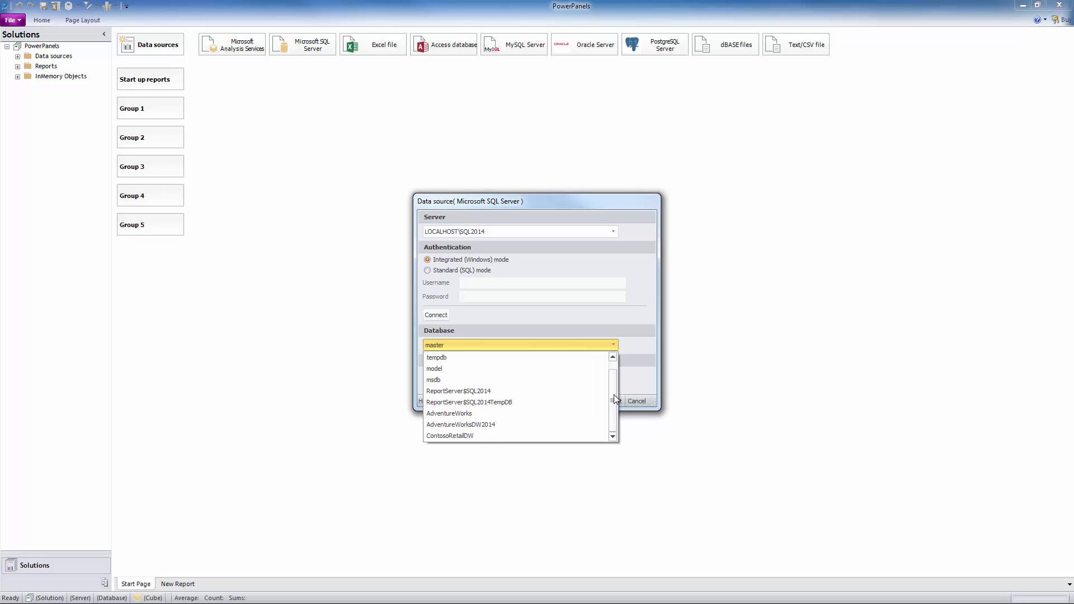
pyautogui.click(564, 425)
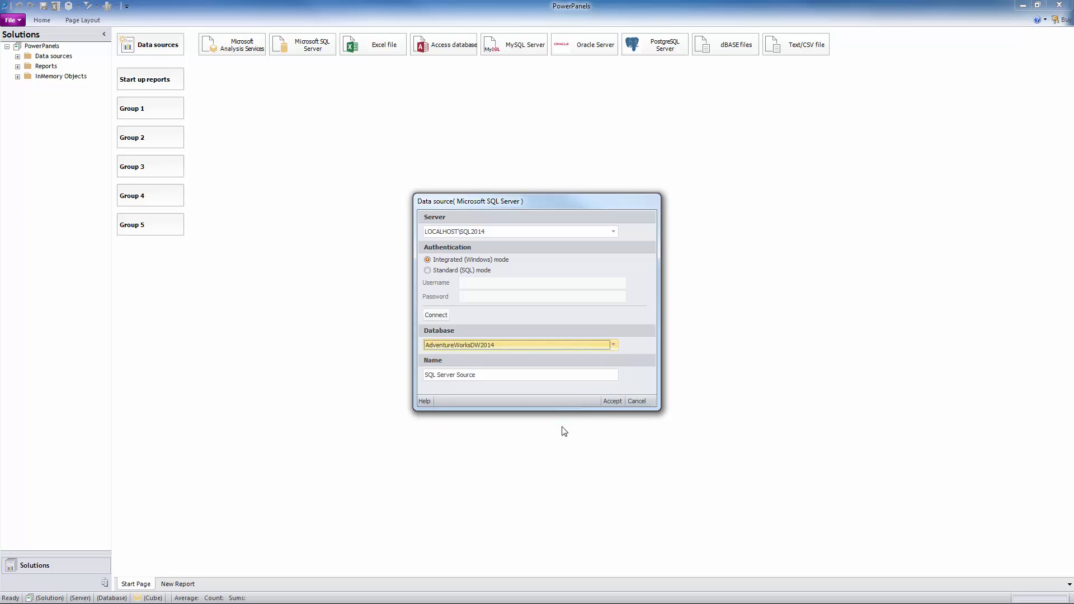
pyautogui.click(512, 377)
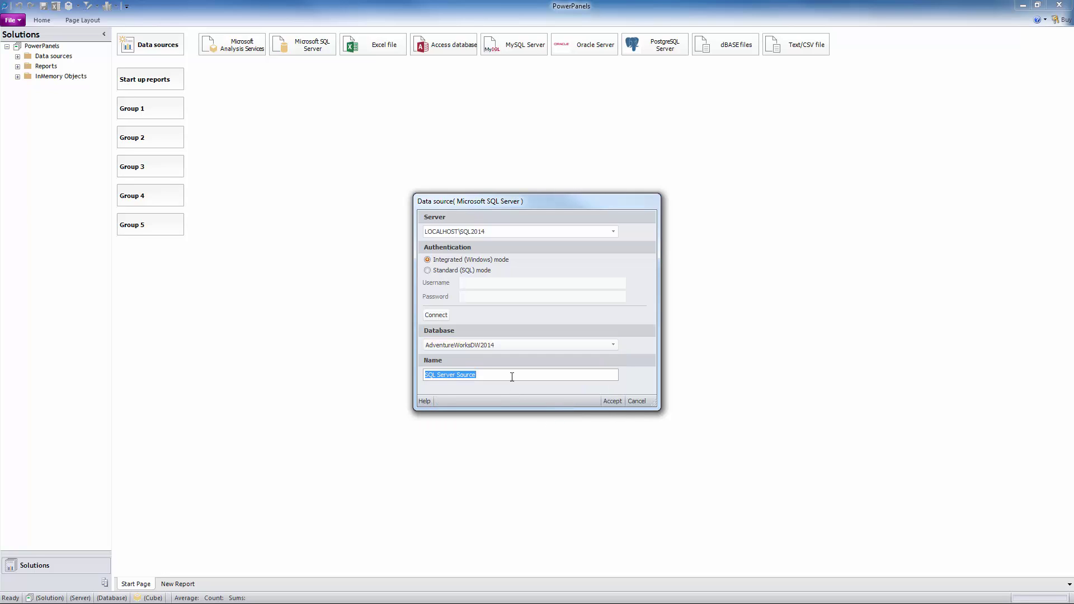
pyautogui.write('W 2014 demo')
pyautogui.click(613, 401)
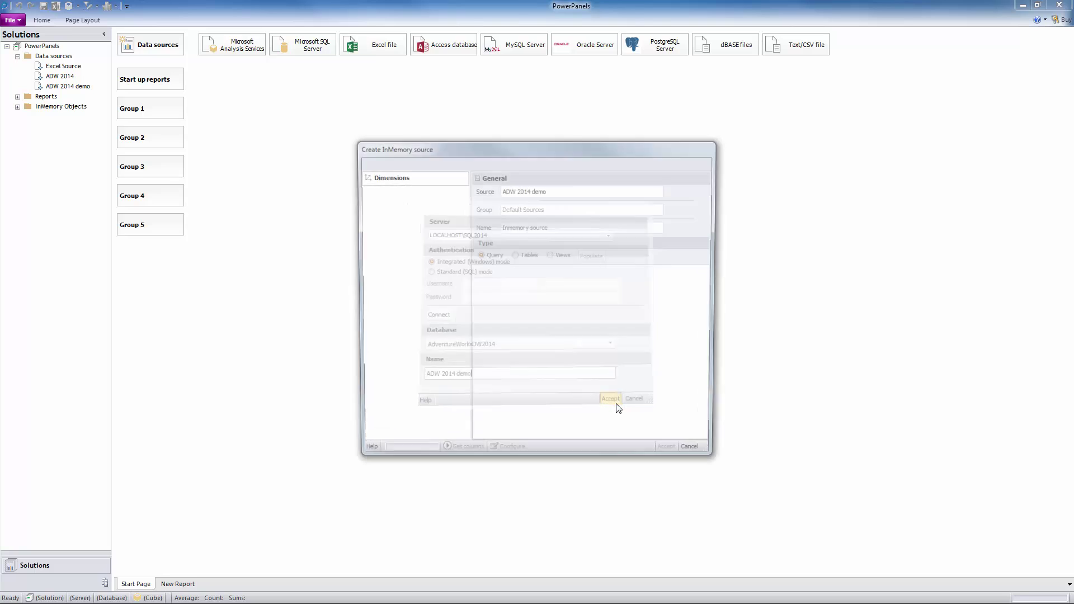
# Base the in-memory source on the [dbo].[vFactInternetSales] view and retrieve its columns
pyautogui.moveTo(605, 145); pyautogui.dragTo(518, 114)
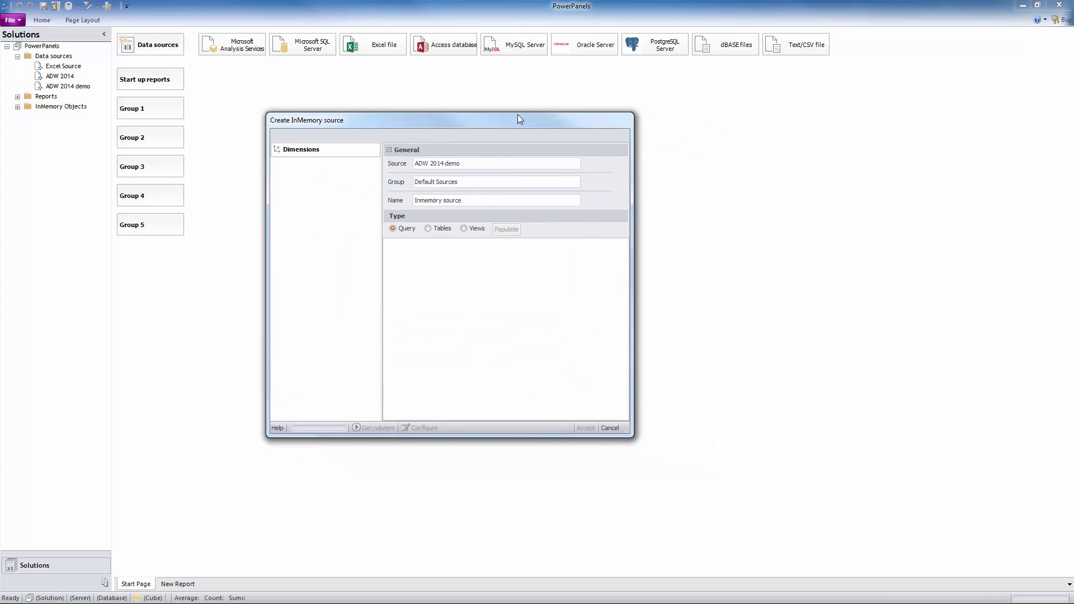
pyautogui.moveTo(632, 431); pyautogui.dragTo(823, 494)
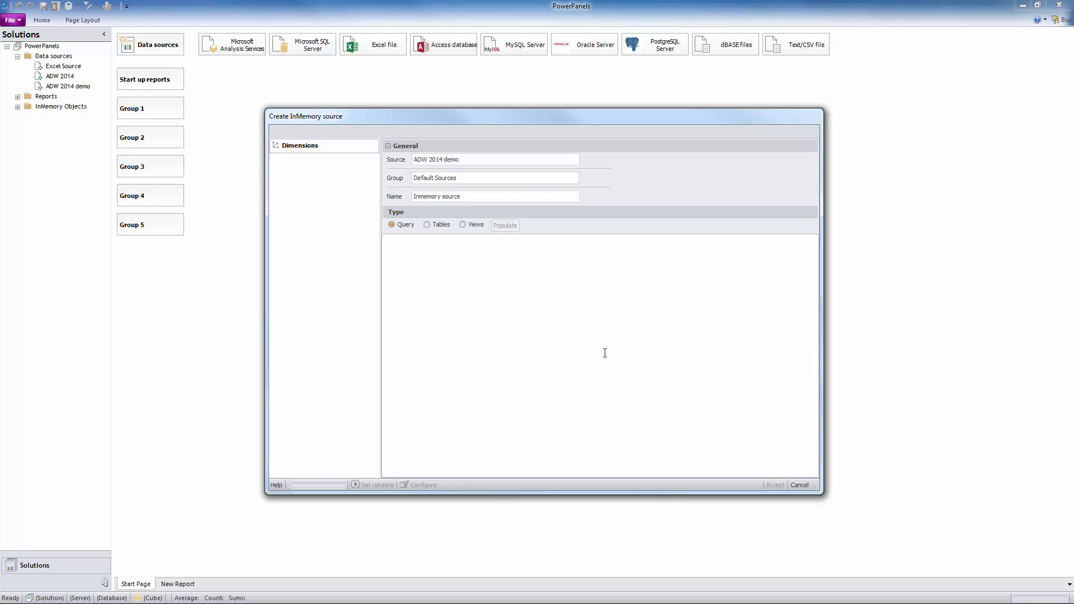
pyautogui.click(436, 226)
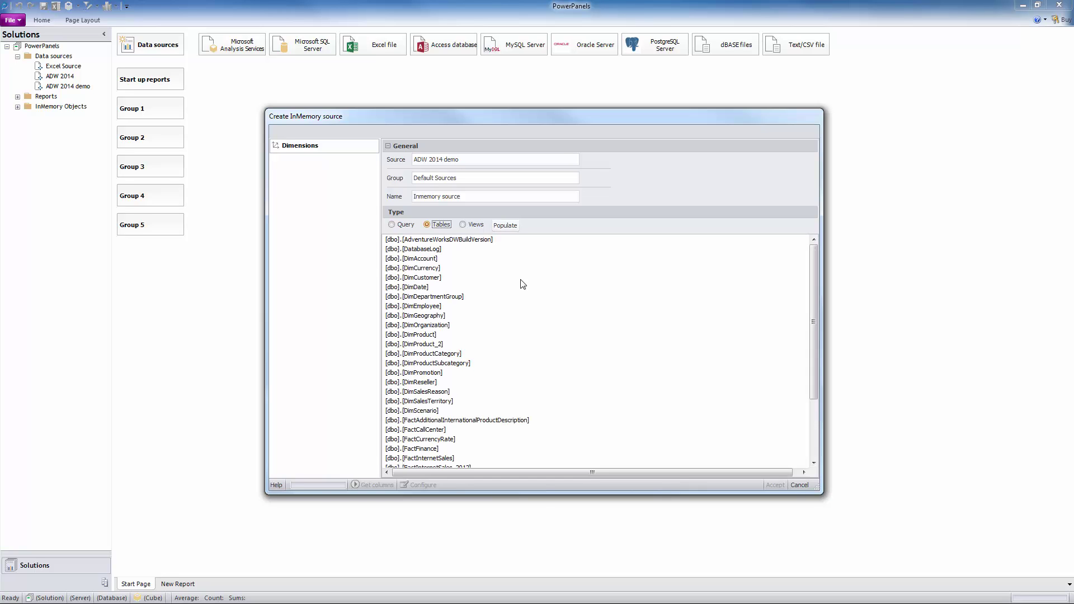
pyautogui.click(472, 226)
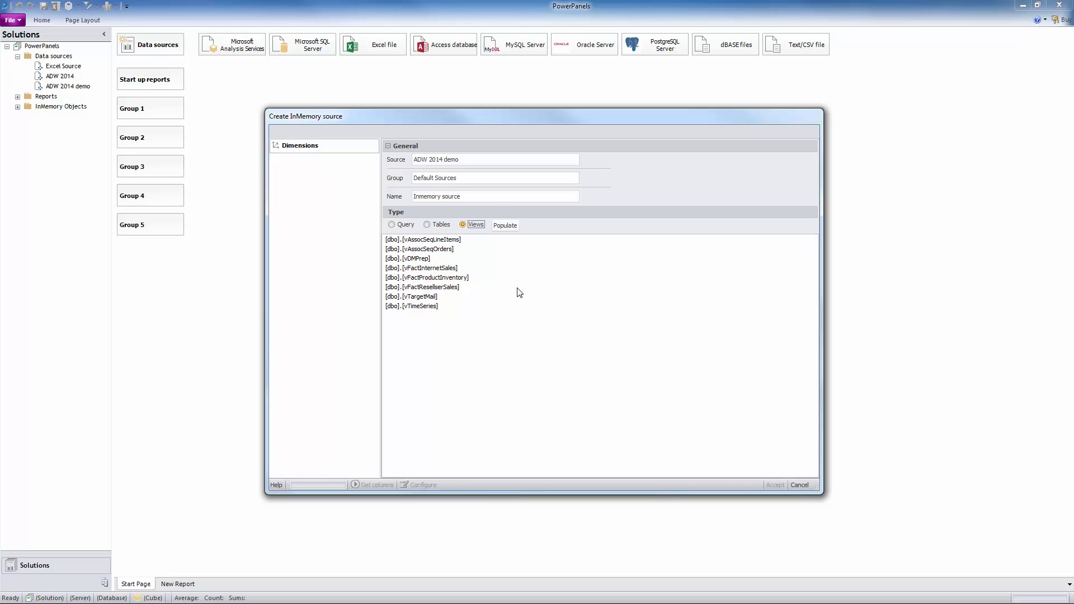
pyautogui.click(415, 269)
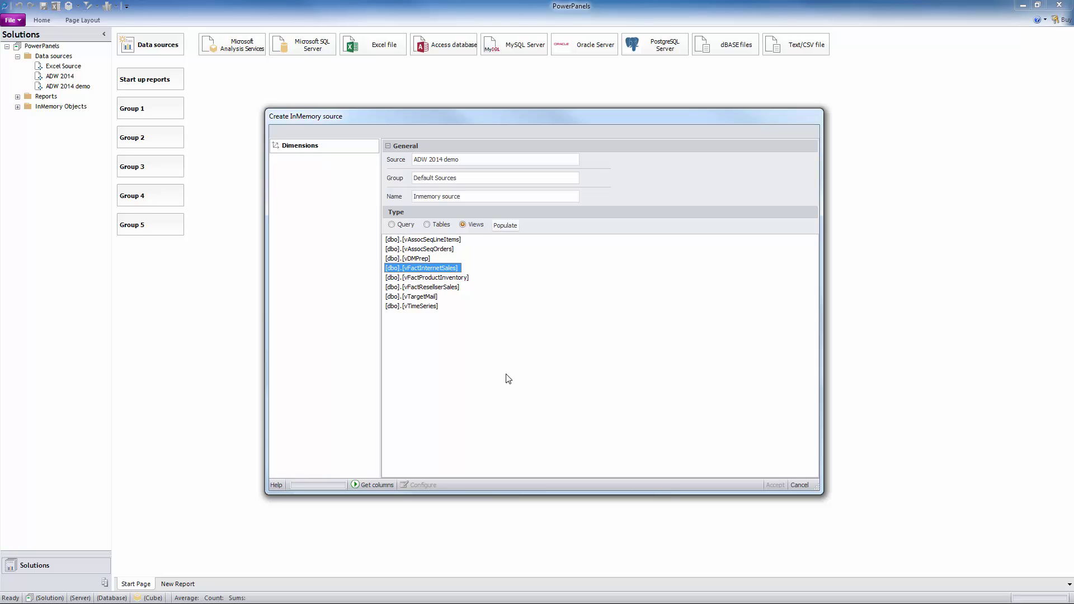
pyautogui.click(370, 486)
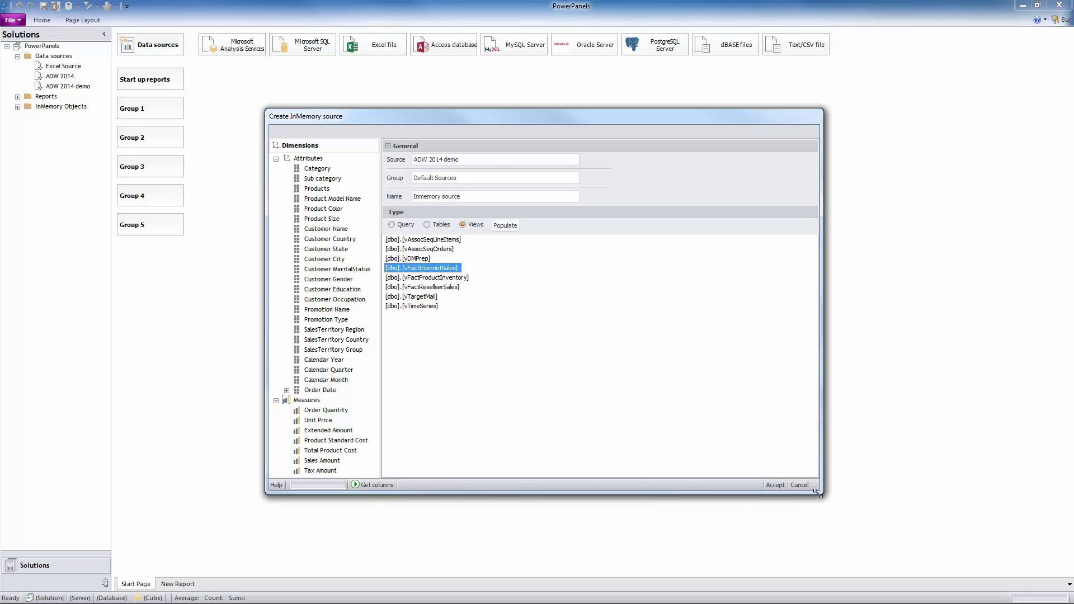
# Expand the Order Date attribute and examine its date levels and the measures below
pyautogui.moveTo(820, 493); pyautogui.dragTo(878, 514)
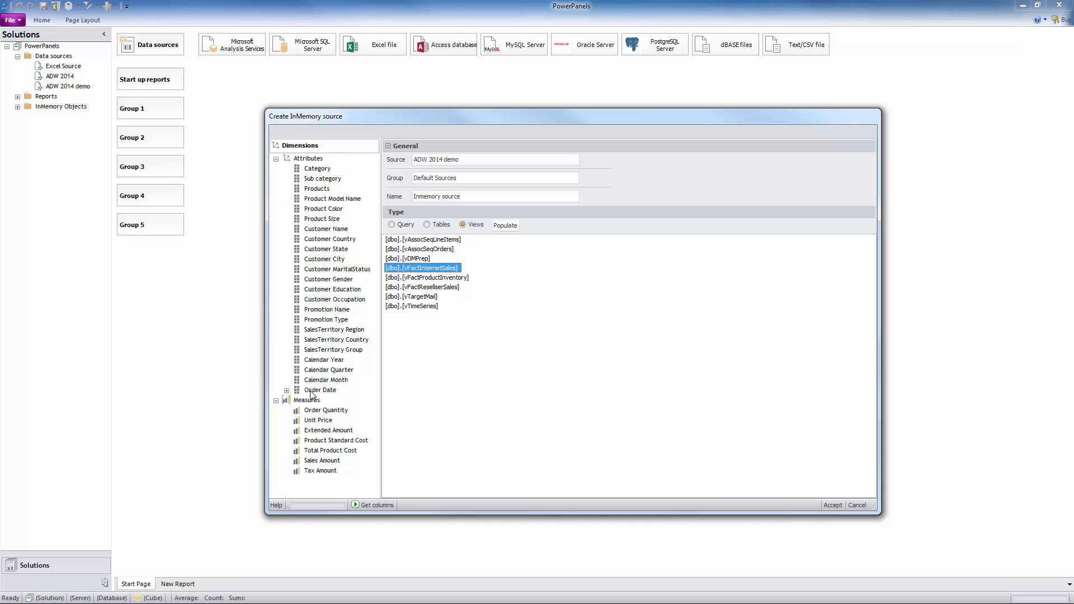
pyautogui.click(287, 390)
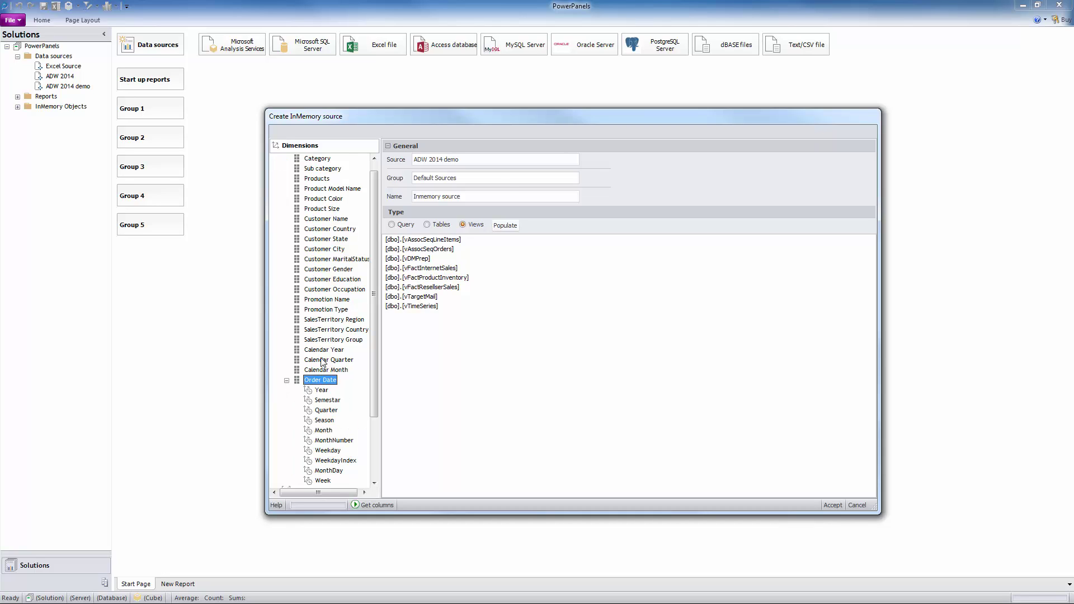
pyautogui.scroll(-3, 376, 256)
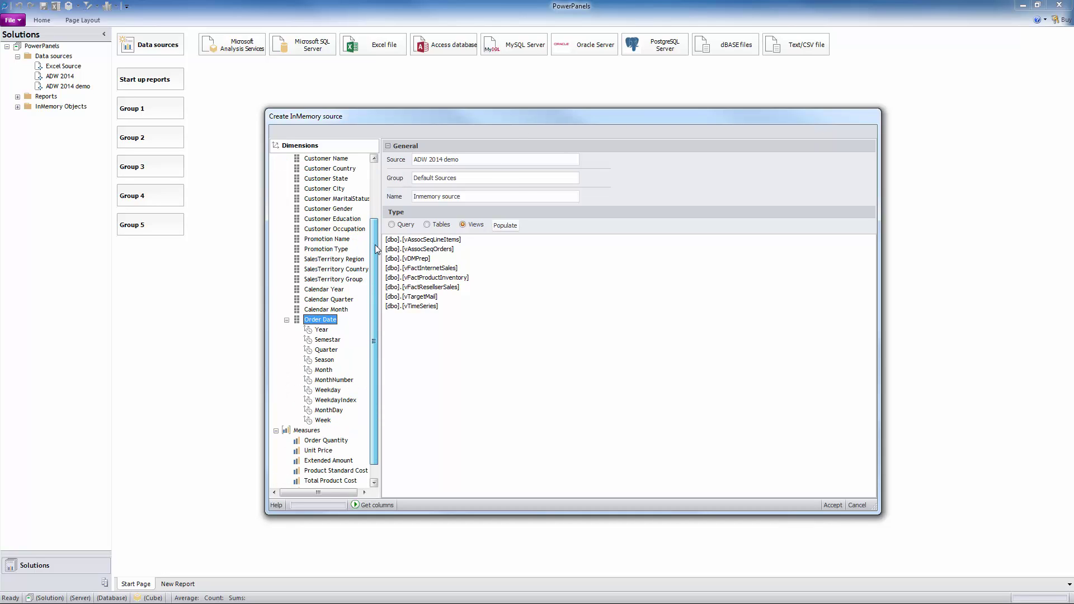
pyautogui.scroll(-1, 376, 255)
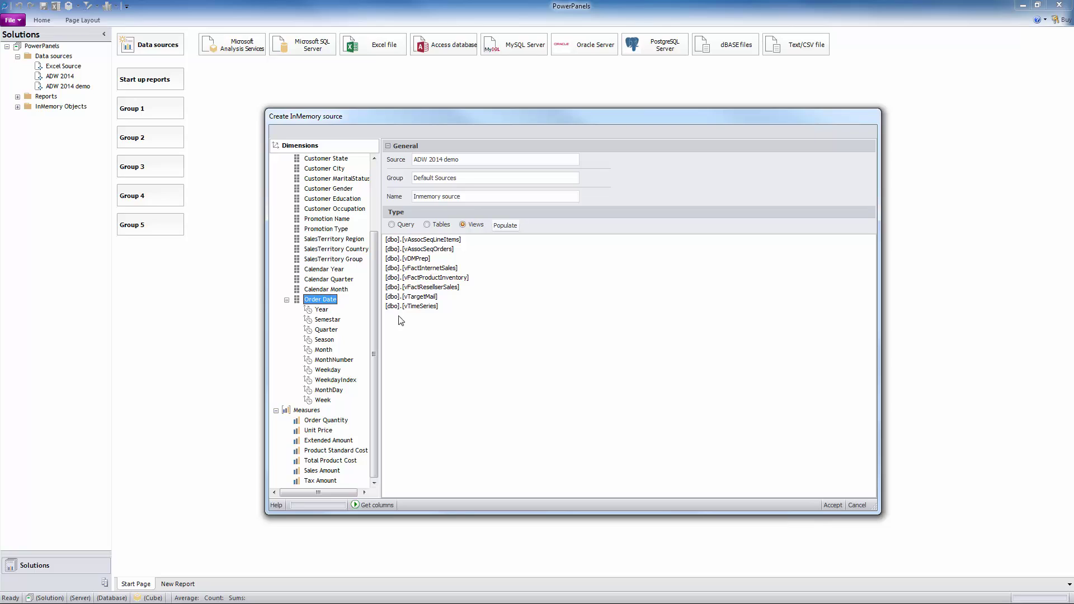
# Name the in-memory source Internet Sales Model and create it
pyautogui.moveTo(470, 198); pyautogui.dragTo(404, 194)
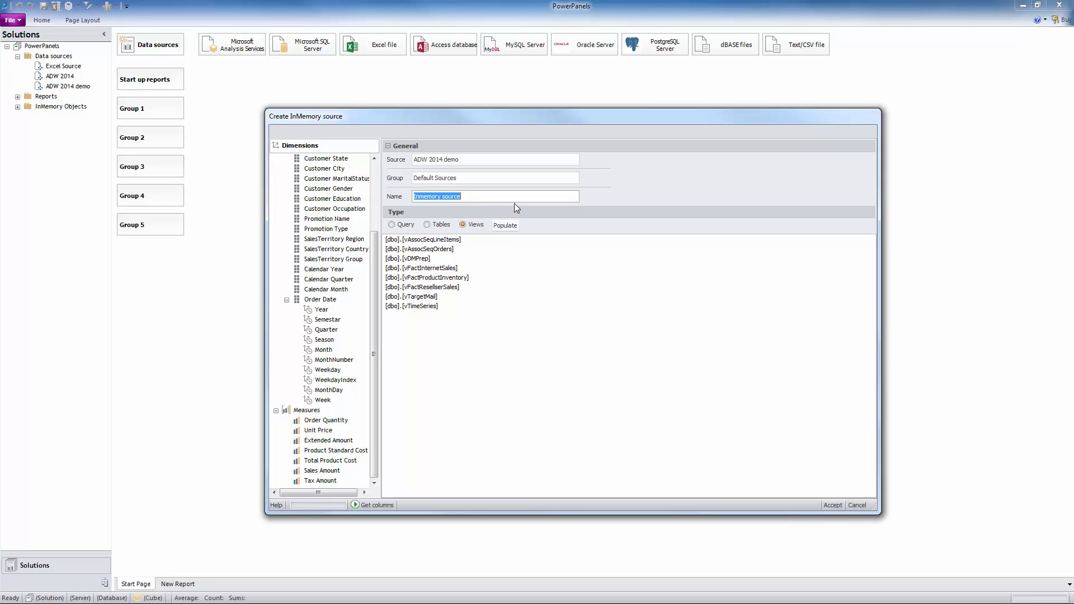
pyautogui.write('Internet Sales Model')
pyautogui.click(829, 505)
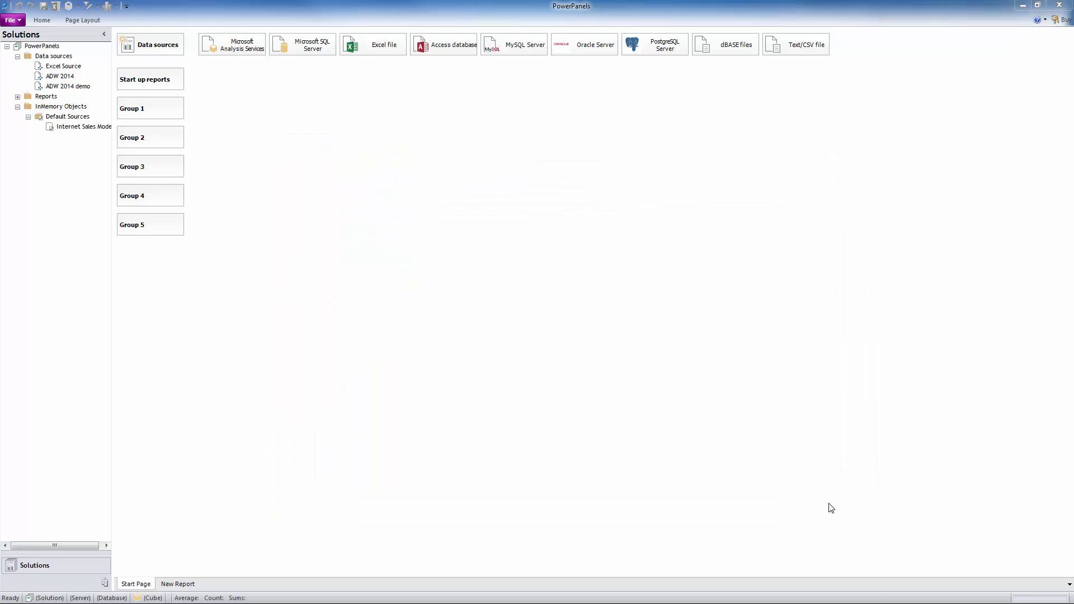
# Enlarge the Pivot Builder window and add Customer Country to the row data
pyautogui.moveTo(616, 109); pyautogui.dragTo(519, 75)
pyautogui.moveTo(665, 454); pyautogui.dragTo(945, 527)
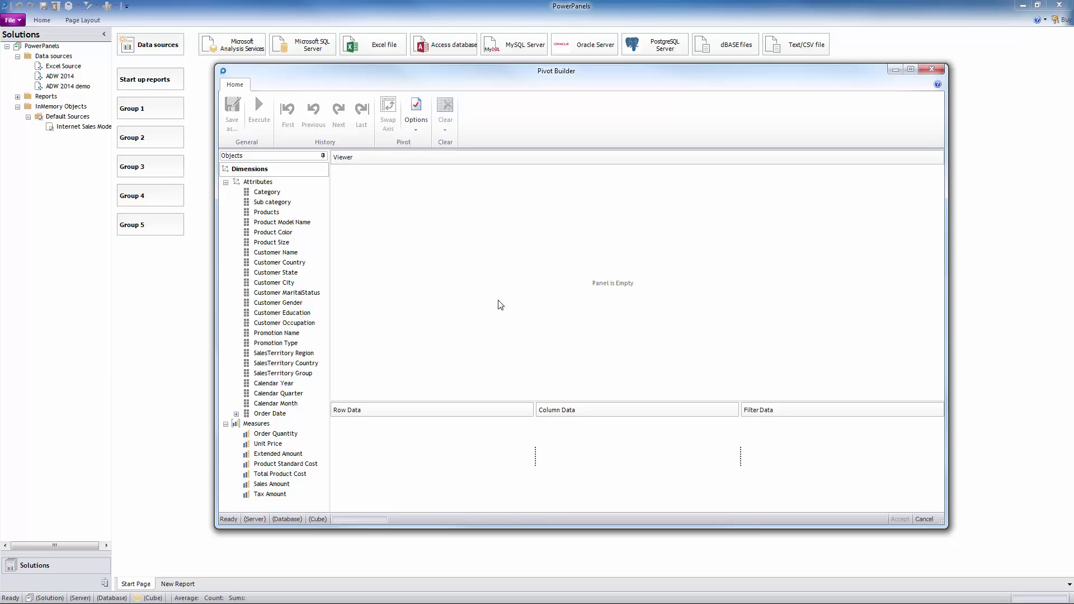
pyautogui.click(281, 263)
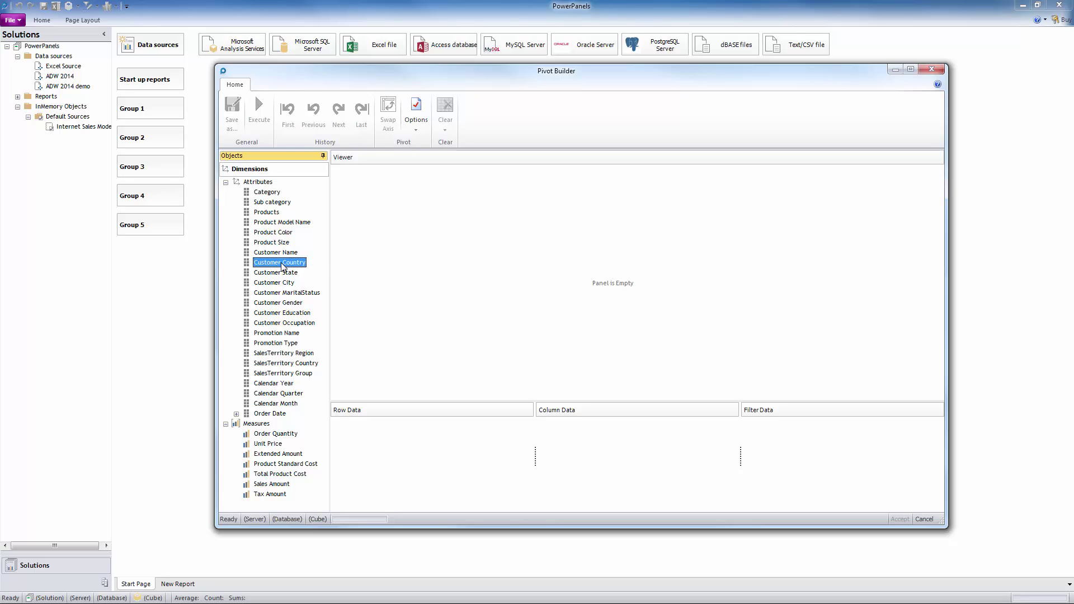
pyautogui.moveTo(281, 265); pyautogui.dragTo(405, 468)
# Add the Year level of Order Date and the Sales Amount measure to the column data
pyautogui.click(237, 414)
pyautogui.moveTo(324, 428); pyautogui.dragTo(323, 467)
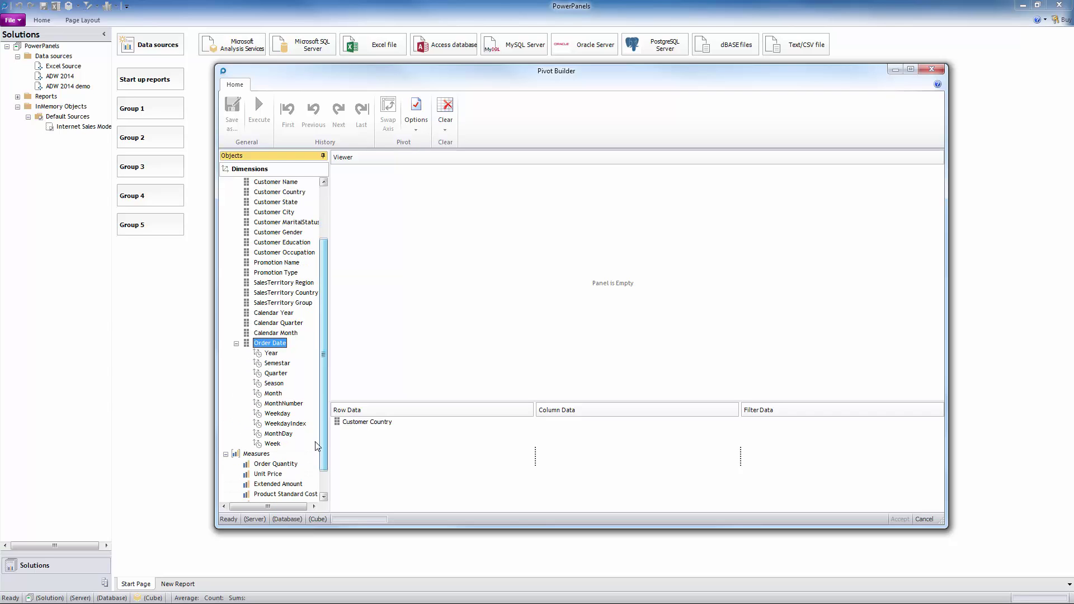
pyautogui.click(271, 353)
pyautogui.moveTo(272, 355); pyautogui.dragTo(587, 448)
pyautogui.scroll(-1, 326, 485)
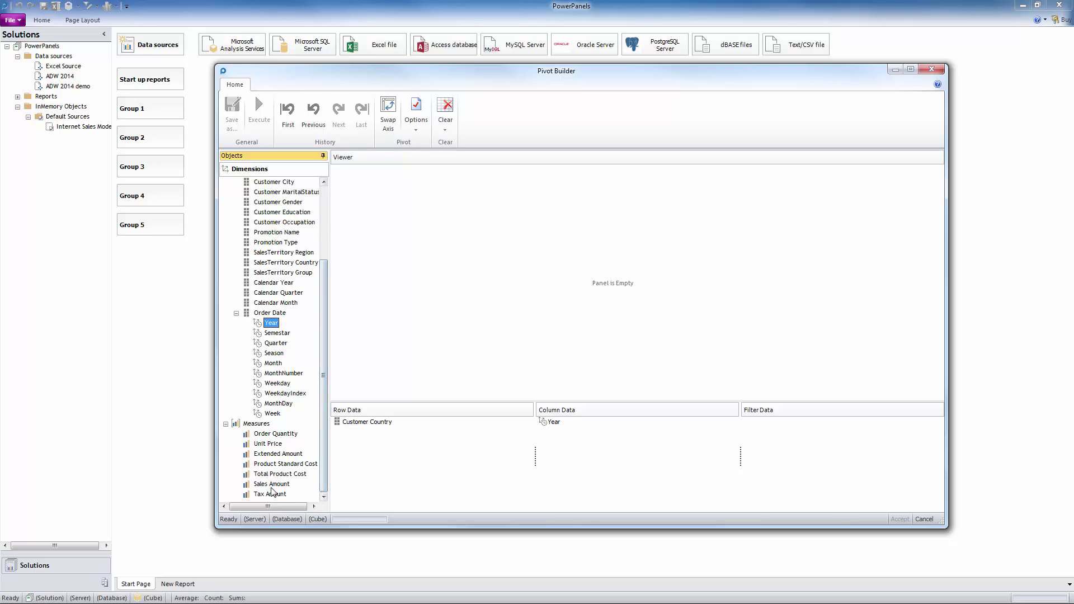
pyautogui.moveTo(272, 484); pyautogui.dragTo(596, 479)
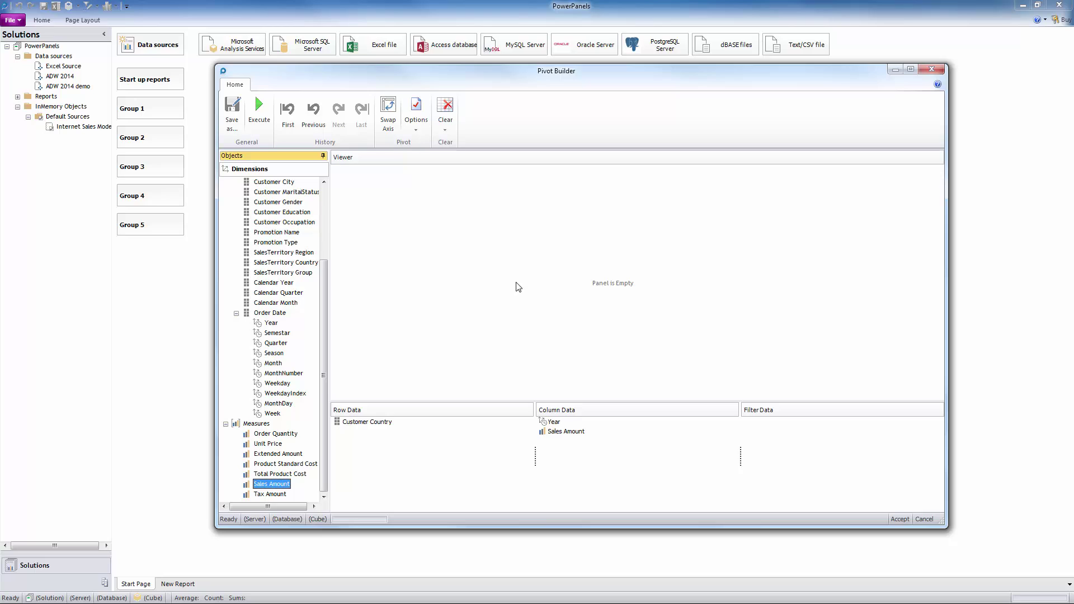
# Execute the pivot and accept it as a new report
pyautogui.click(264, 119)
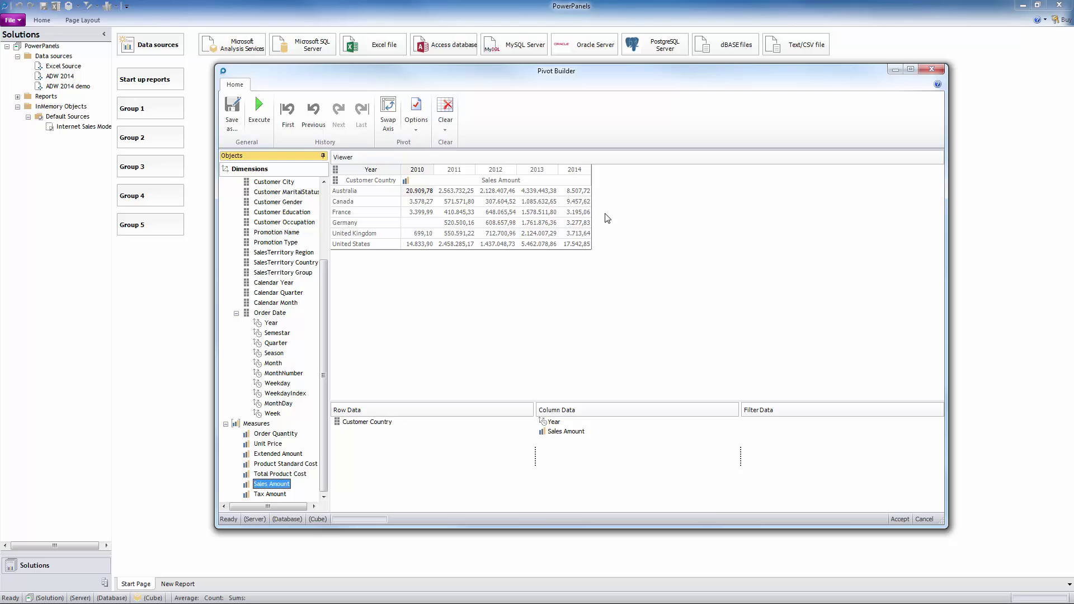
pyautogui.click(899, 520)
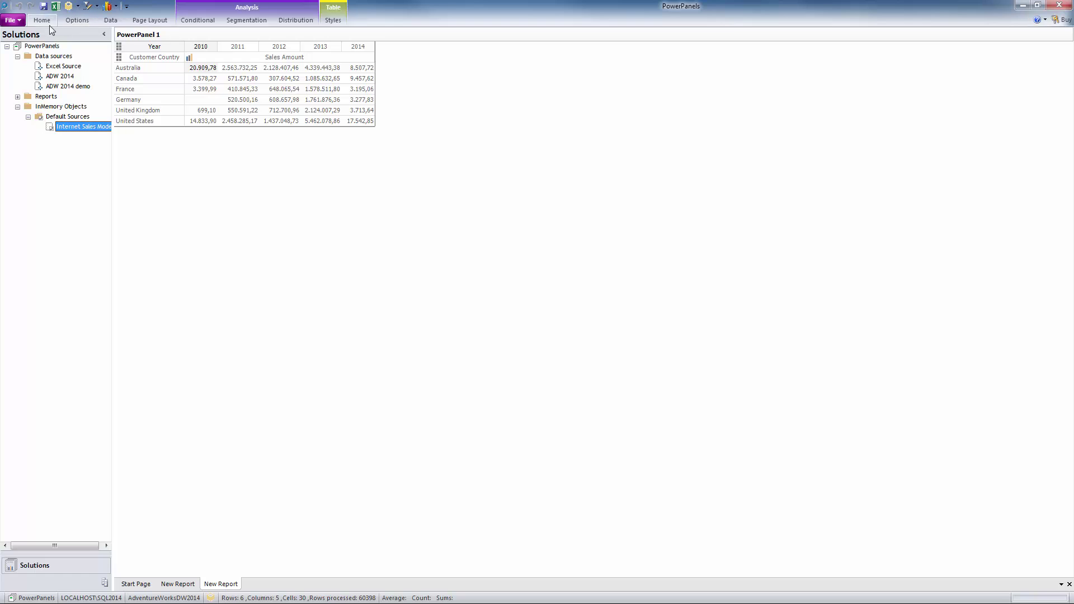
# Save the report as Country over year Sales in the Reports folder and widen the Solutions pane to fit the full names
pyautogui.click(44, 6)
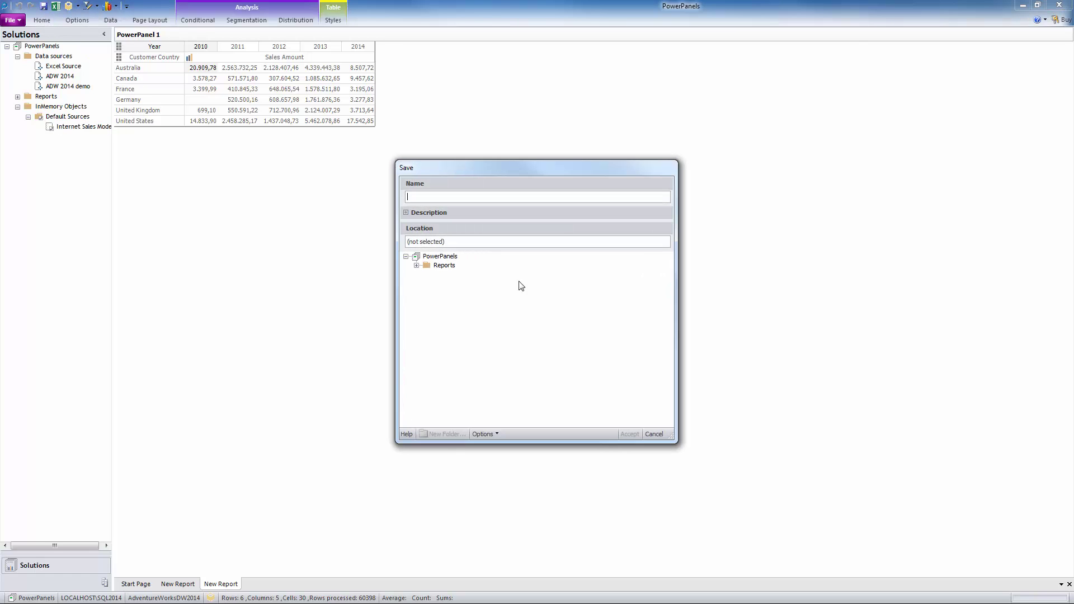
pyautogui.click(445, 266)
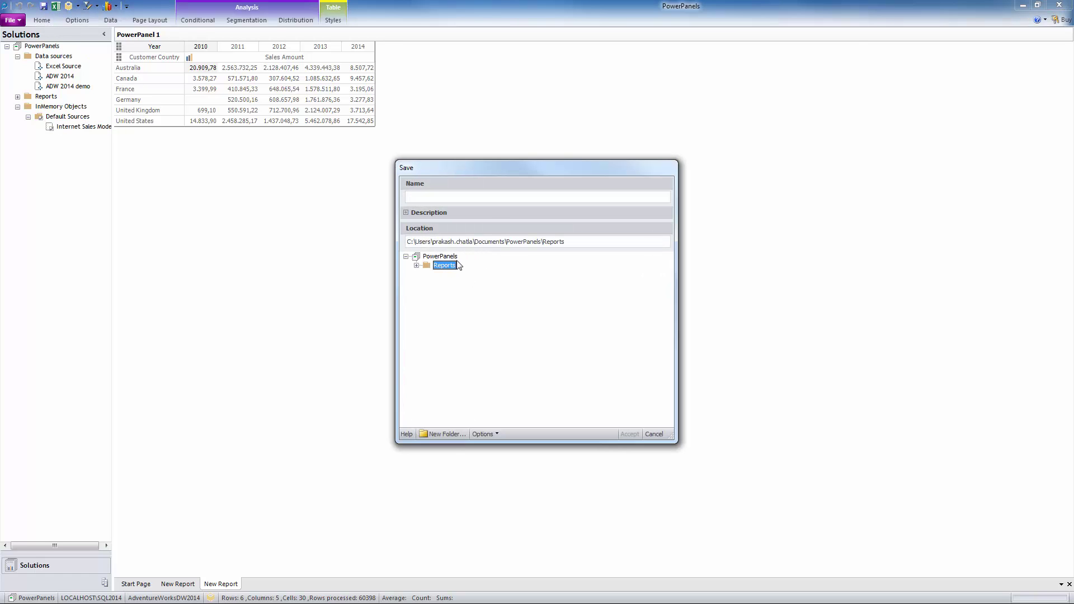
pyautogui.click(484, 199)
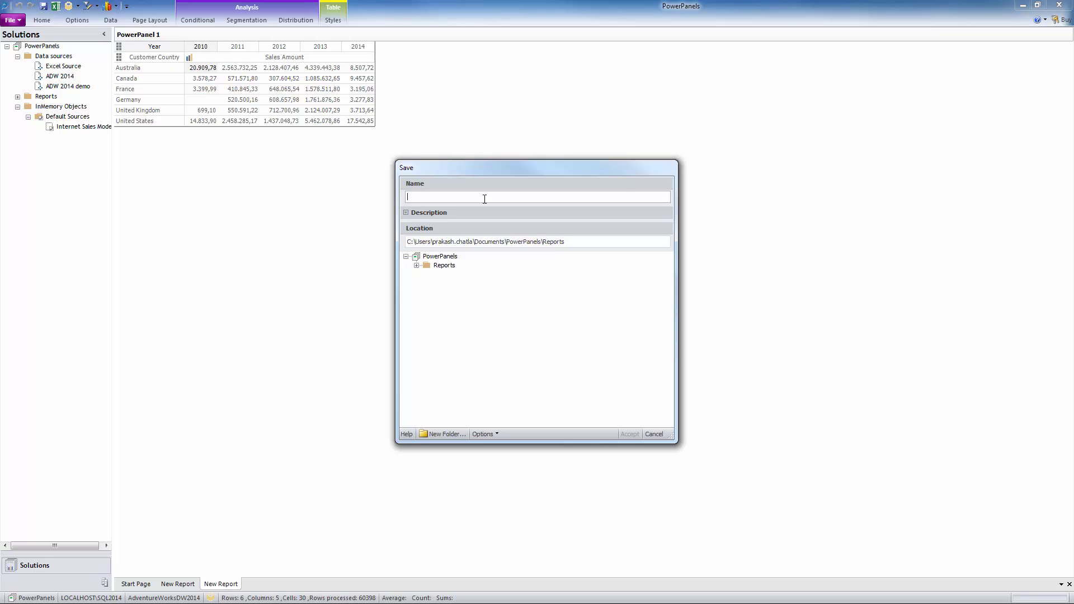
pyautogui.write('Country over year Sales')
pyautogui.click(629, 435)
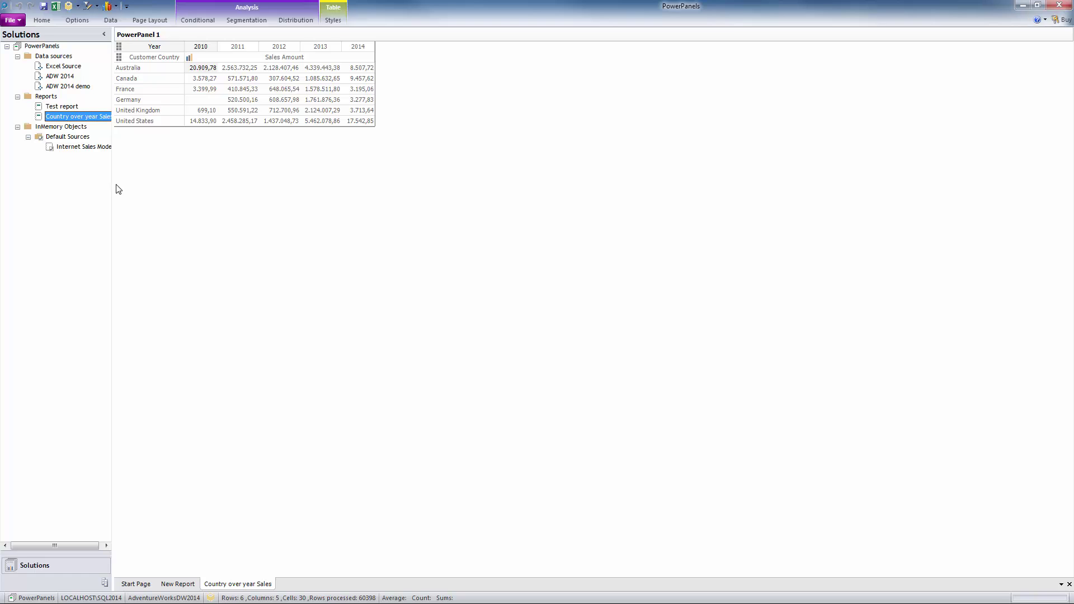
pyautogui.moveTo(113, 180); pyautogui.dragTo(135, 183)
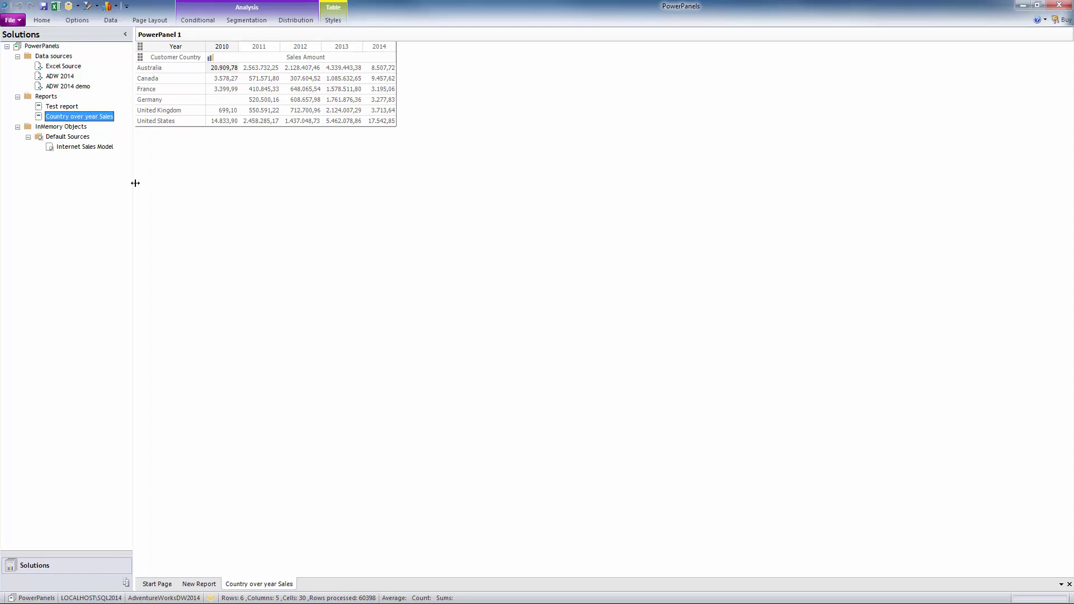
# Start a new pivot from Internet Sales Model in an enlarged Pivot Builder window with Customer State as row data
pyautogui.moveTo(77, 90)
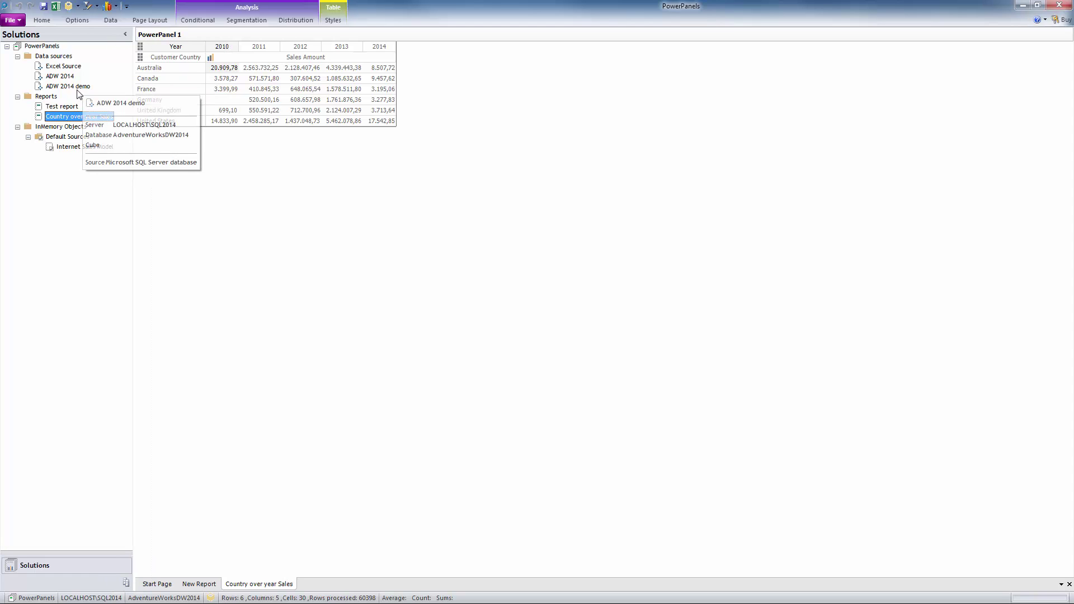
pyautogui.moveTo(93, 123)
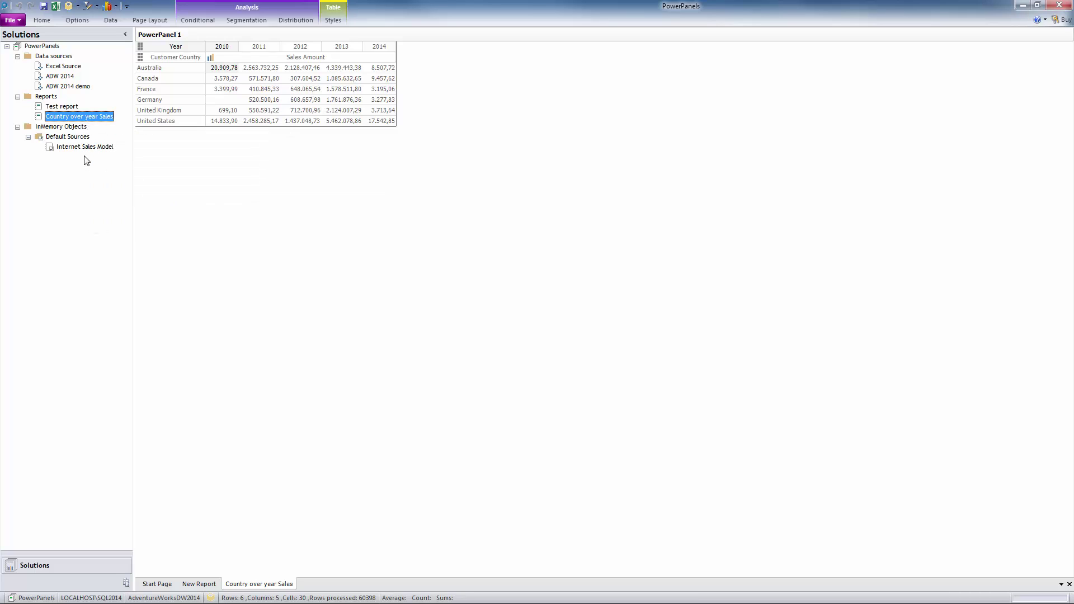
pyautogui.moveTo(95, 152)
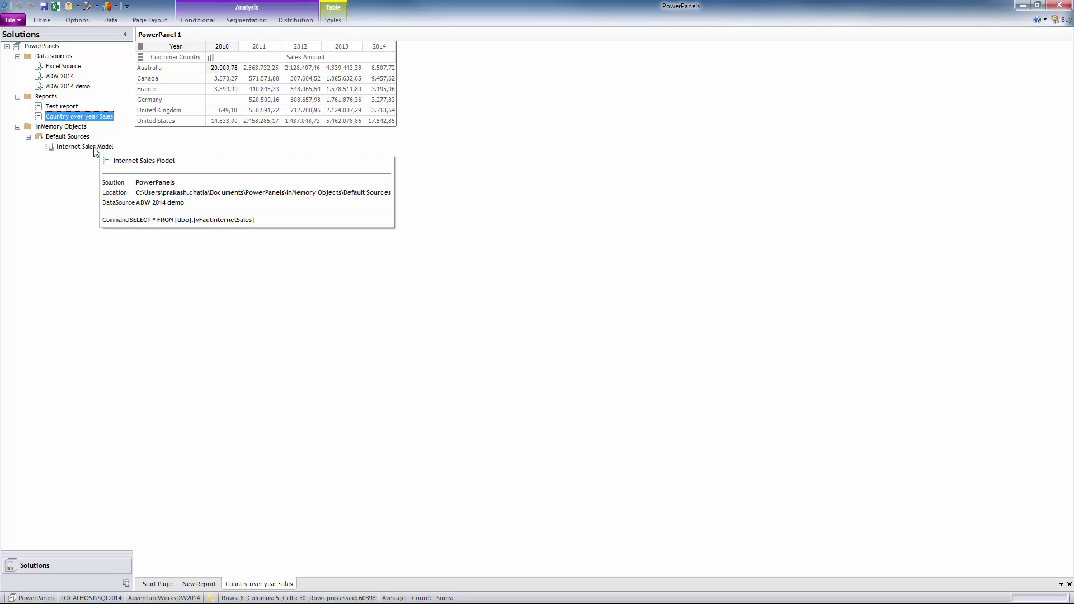
pyautogui.doubleClick(95, 151)
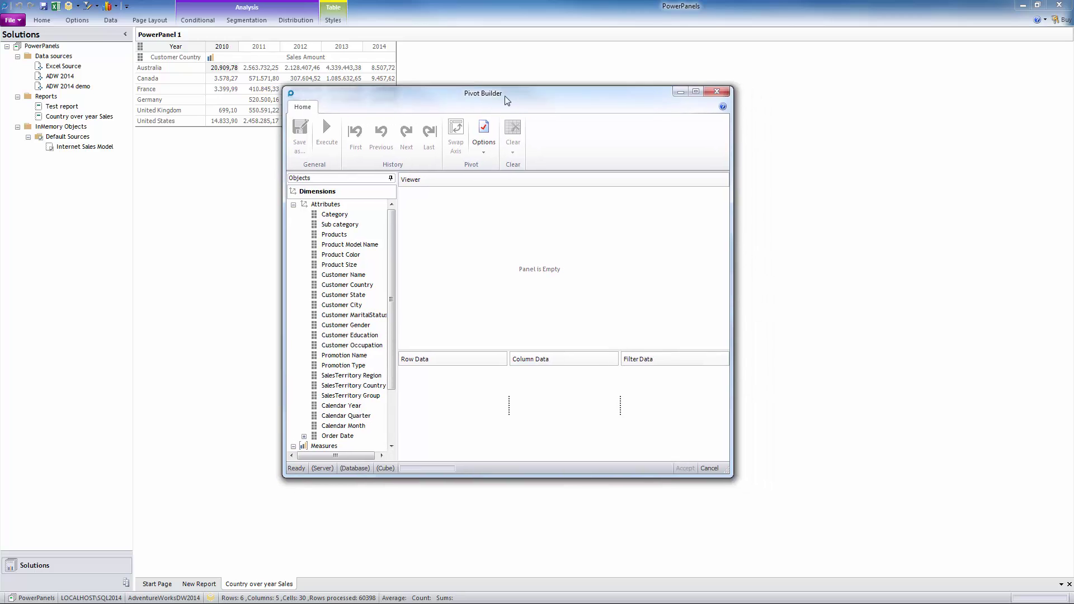
pyautogui.moveTo(700, 466); pyautogui.dragTo(893, 494)
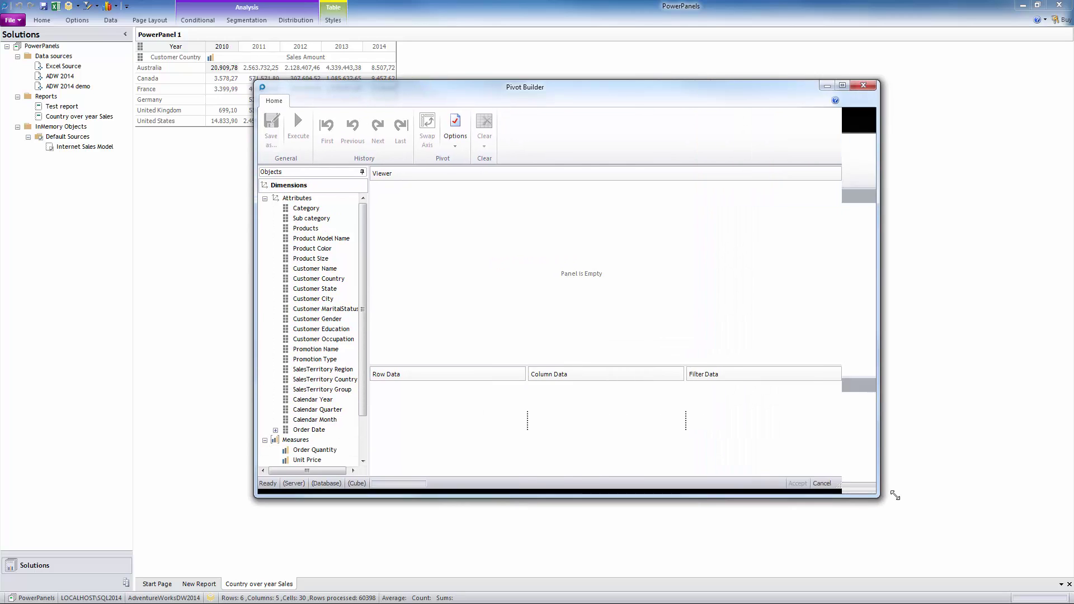
pyautogui.scroll(-3, 362, 338)
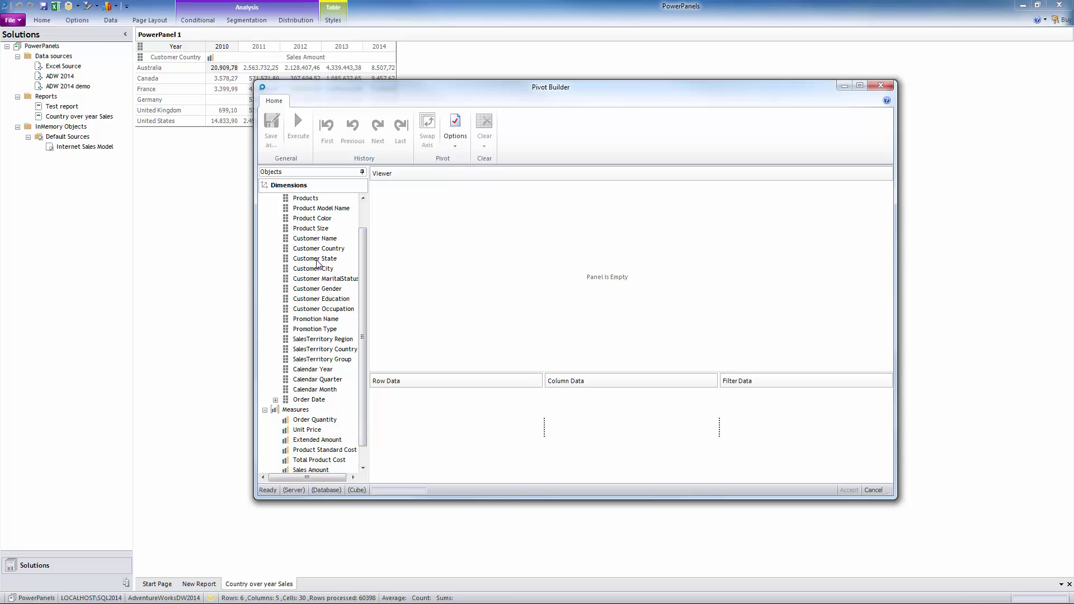
pyautogui.moveTo(322, 259); pyautogui.dragTo(437, 418)
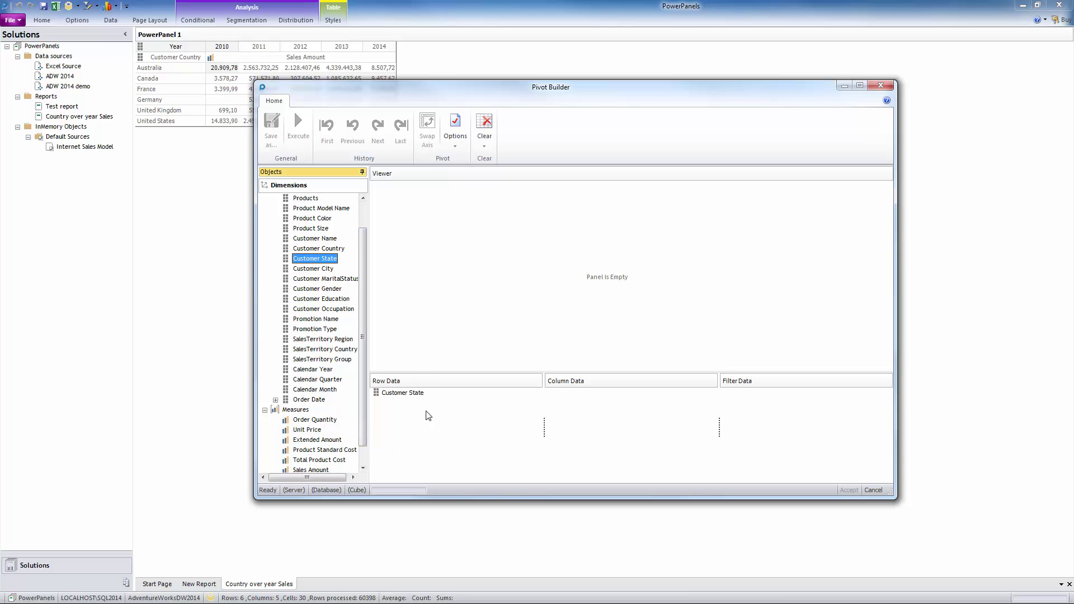
# Add the Month level of Order Date and the Sales Amount measure to the column data
pyautogui.scroll(-2, 323, 411)
pyautogui.click(279, 380)
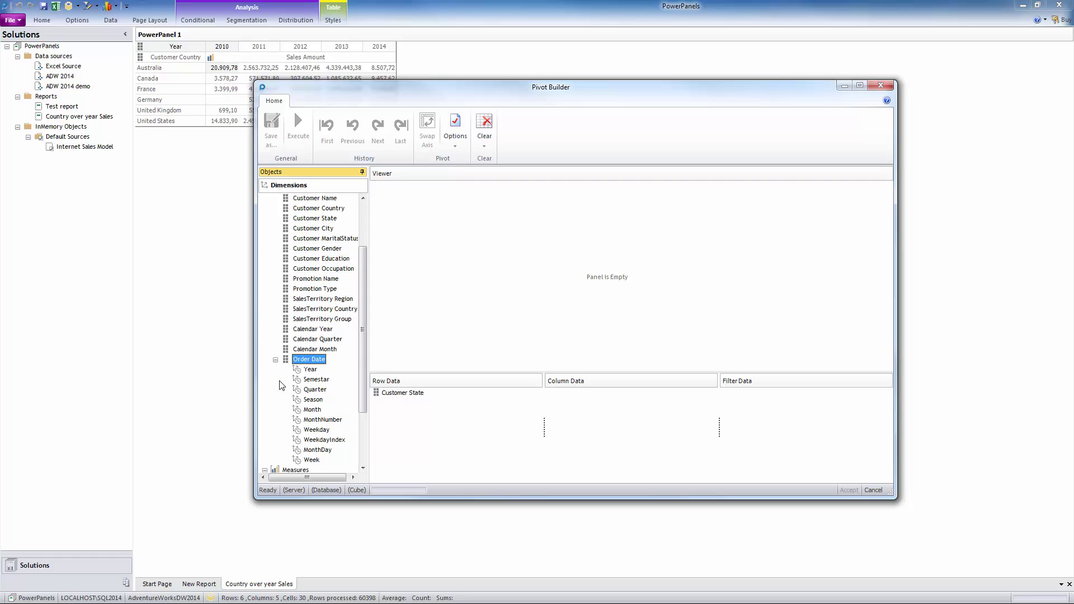
pyautogui.moveTo(312, 410); pyautogui.dragTo(628, 422)
pyautogui.scroll(-3, 365, 440)
pyautogui.scroll(-2, 365, 441)
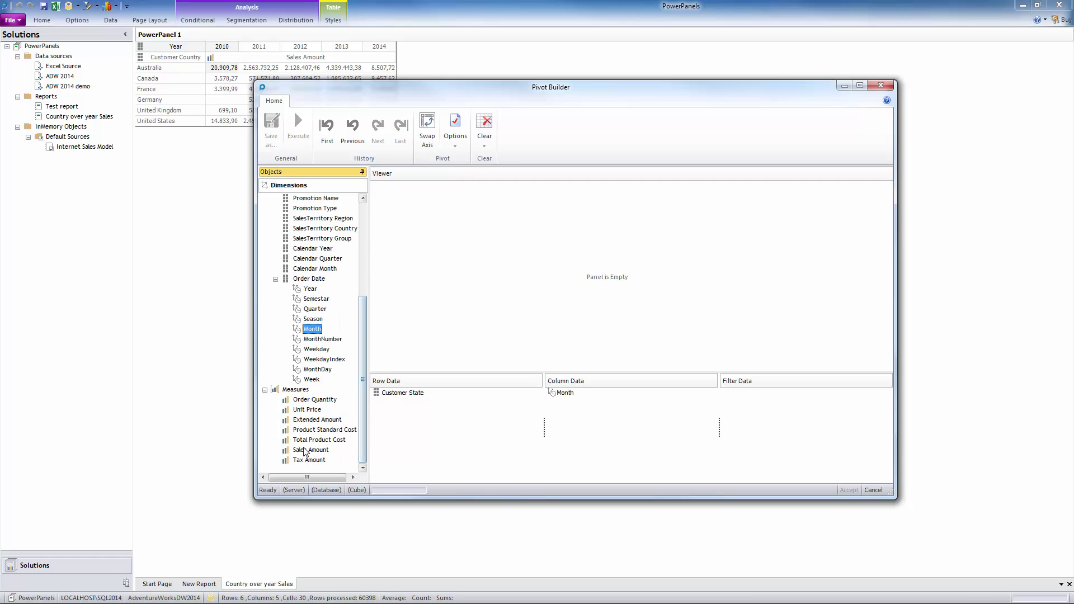
pyautogui.moveTo(307, 451); pyautogui.dragTo(597, 445)
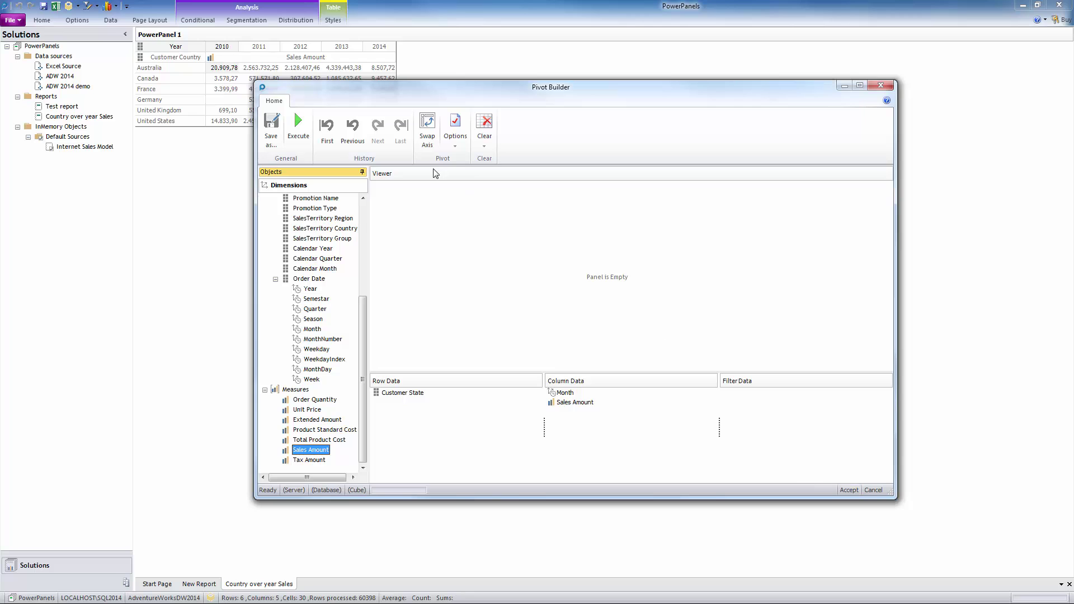
# Execute the state-by-month pivot, look through its rows and accept it as a new report
pyautogui.click(295, 133)
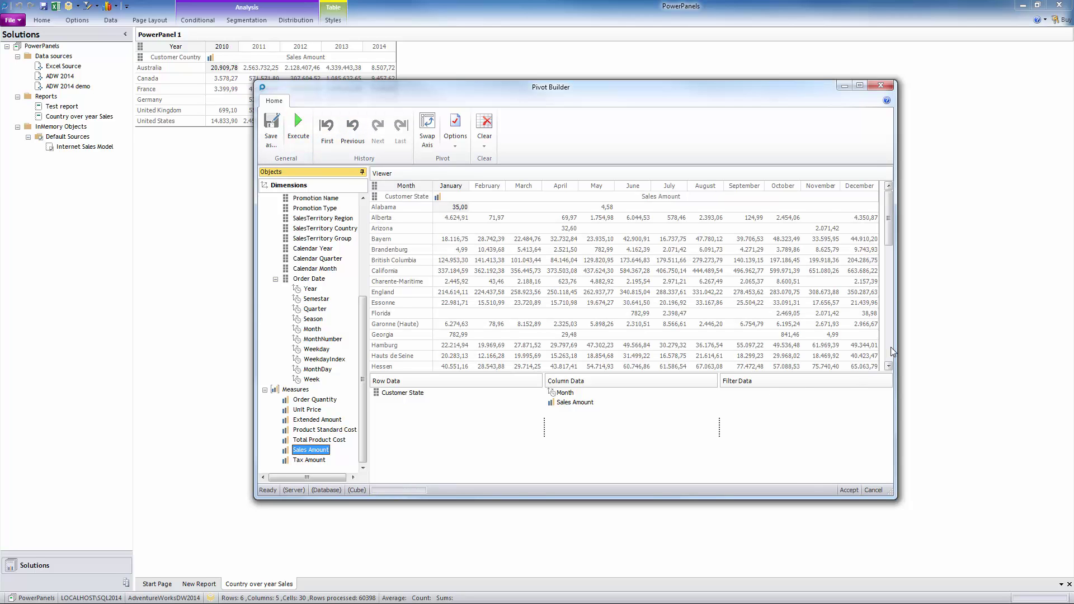
pyautogui.moveTo(891, 346); pyautogui.dragTo(891, 220)
pyautogui.click(848, 490)
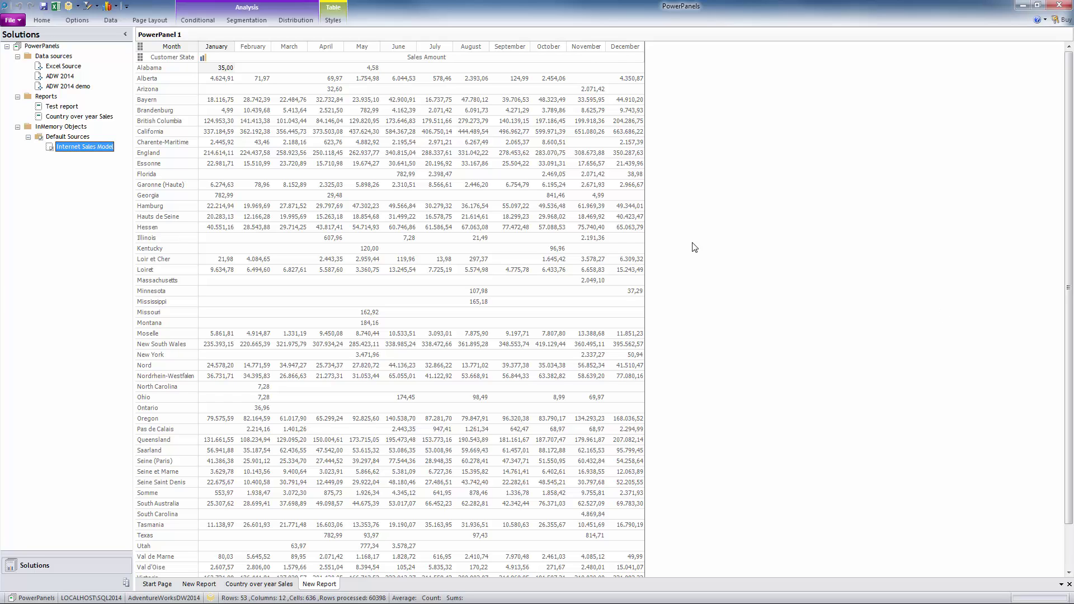
# Save the new report as State over month sales in the Reports folder
pyautogui.click(43, 6)
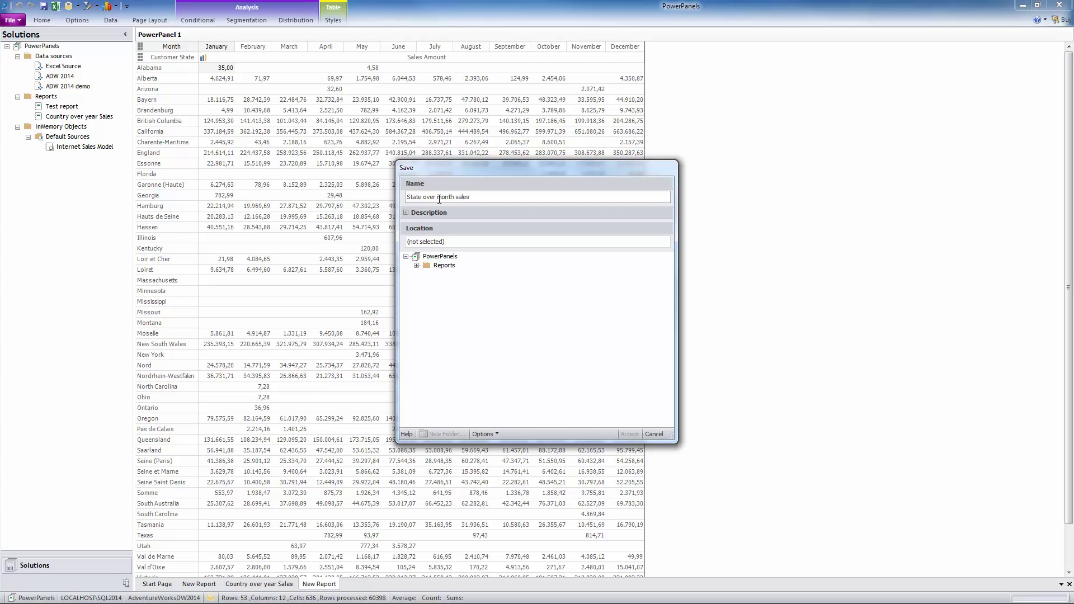
pyautogui.click(444, 266)
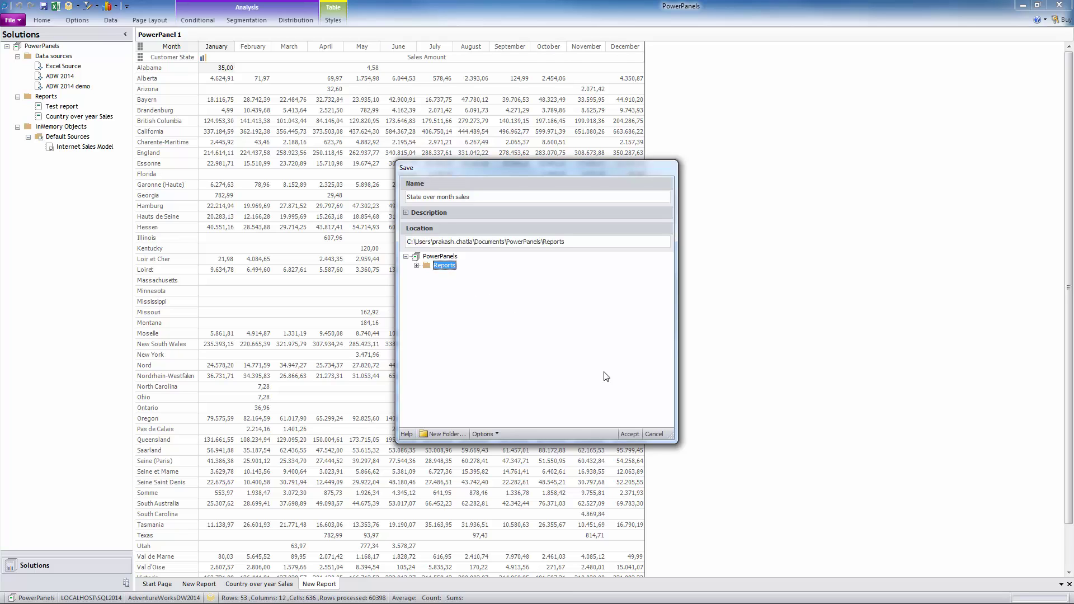
pyautogui.click(629, 434)
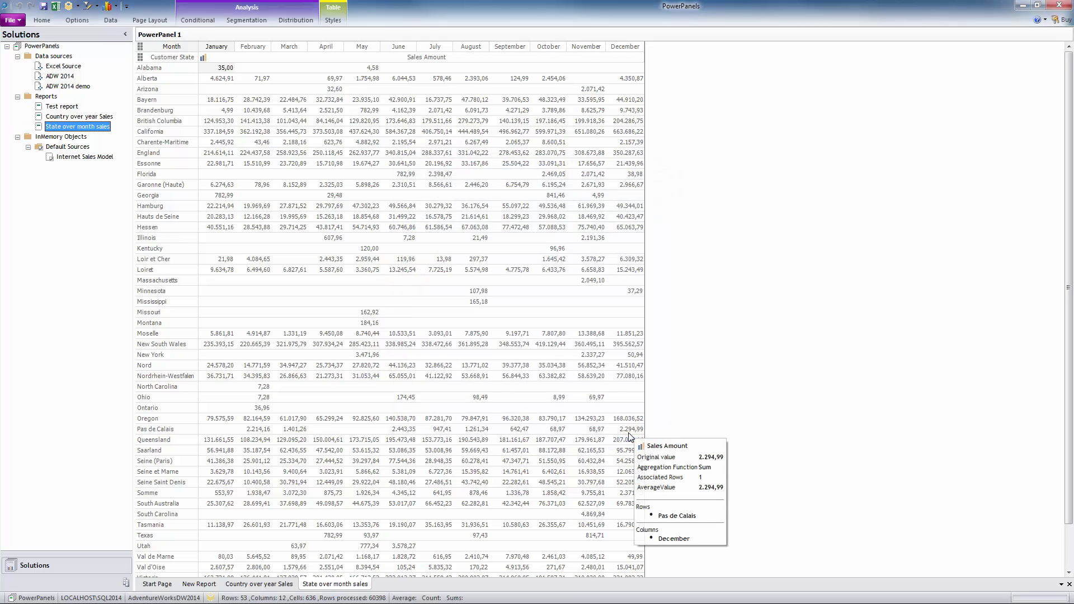
# Start another pivot from Internet Sales Model in an enlarged Pivot Builder window with Customer City as row data
pyautogui.doubleClick(87, 159)
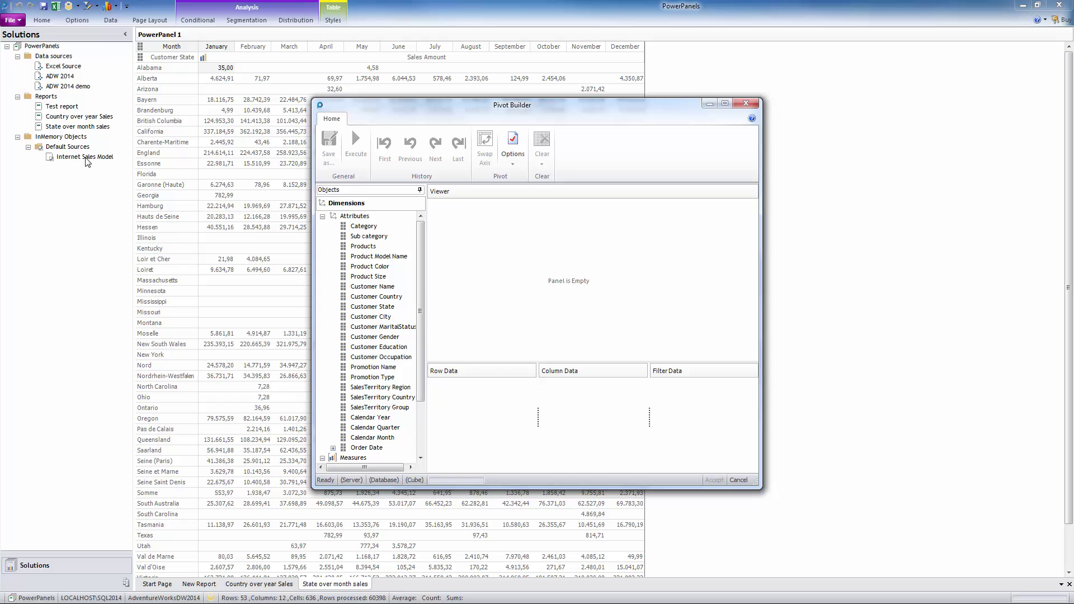
pyautogui.scroll(-2, 380, 336)
pyautogui.scroll(2, 381, 336)
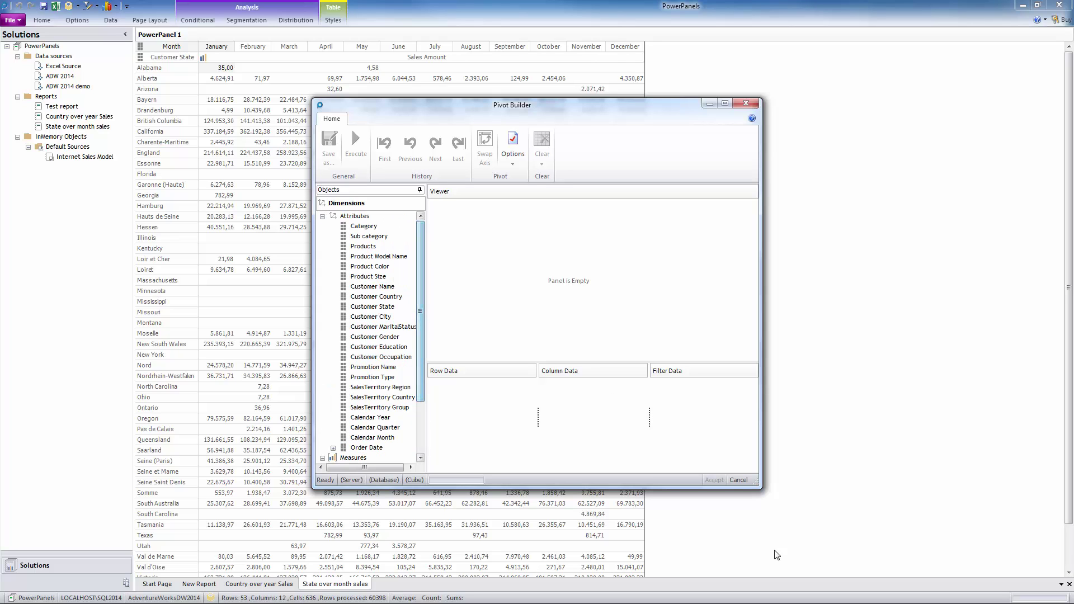
pyautogui.moveTo(757, 485); pyautogui.dragTo(906, 497)
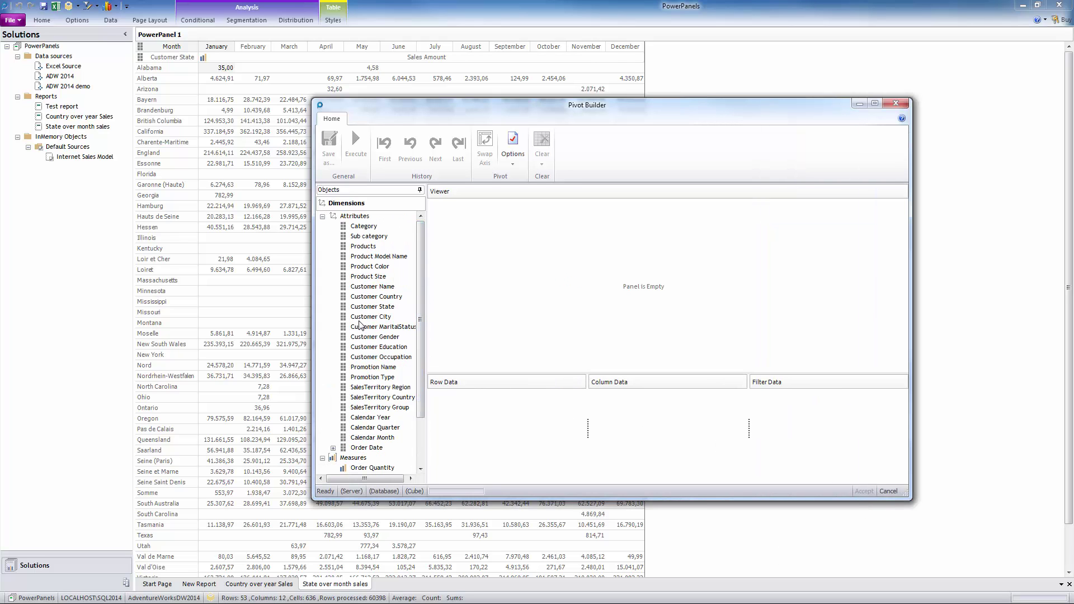
pyautogui.moveTo(364, 321); pyautogui.dragTo(479, 421)
# Add the Weekday level of Order Date and the Sales Amount measure to the column data
pyautogui.click(421, 469)
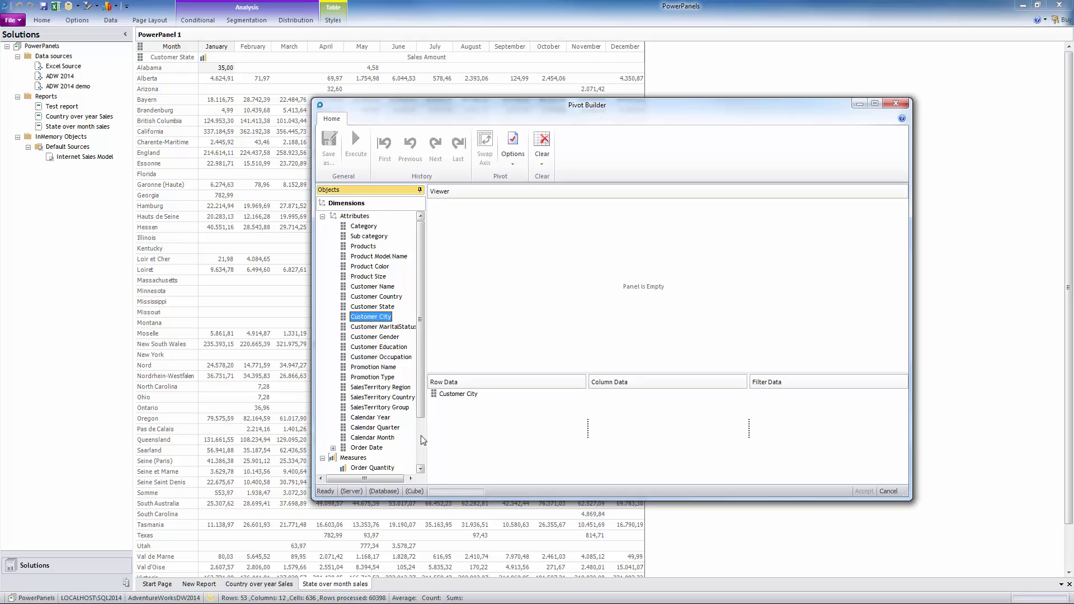
pyautogui.click(333, 388)
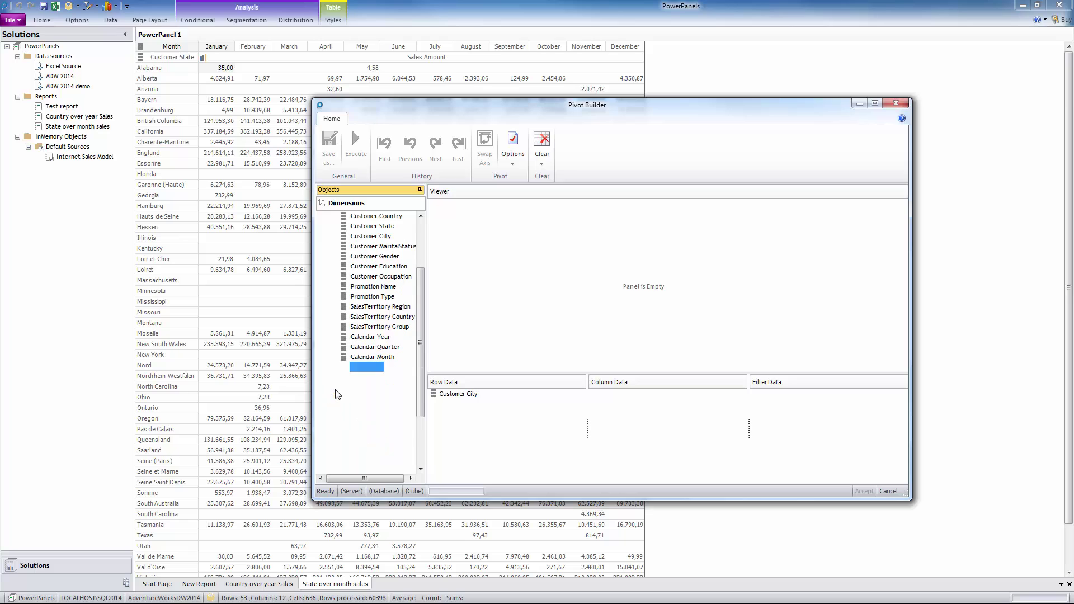
pyautogui.click(420, 421)
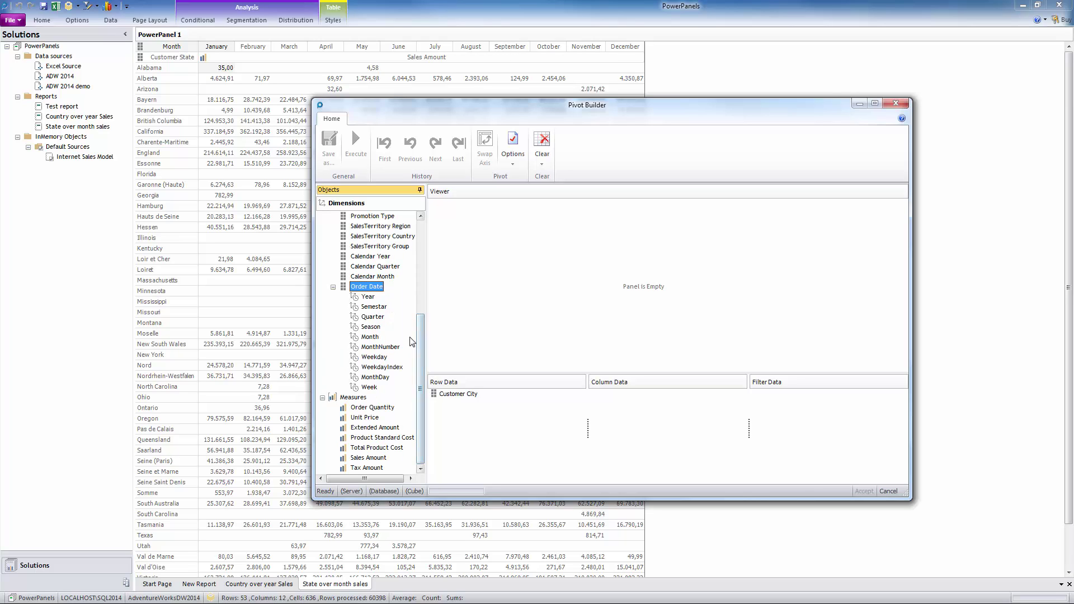
pyautogui.click(380, 358)
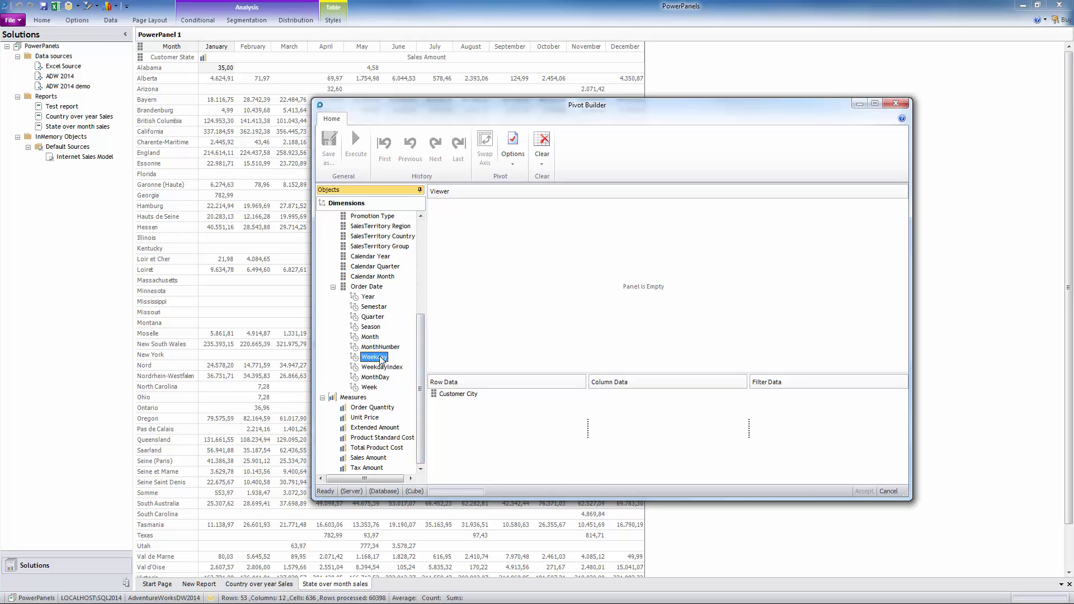
pyautogui.moveTo(380, 359); pyautogui.dragTo(650, 425)
pyautogui.moveTo(369, 459); pyautogui.dragTo(614, 462)
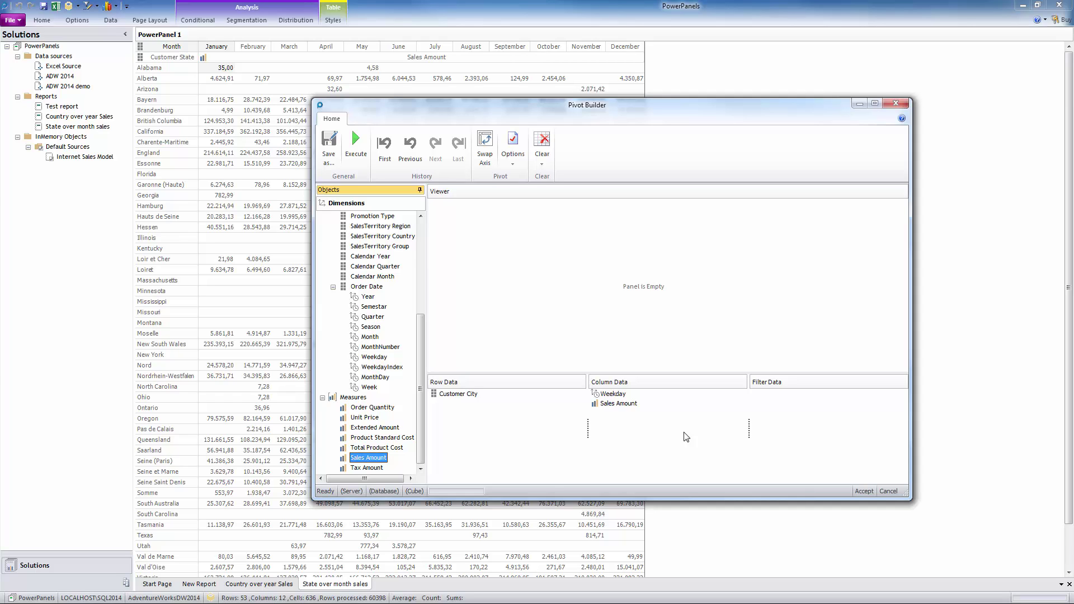
# Accept the city-by-weekday pivot and save the report as City sales over the week in the Reports folder
pyautogui.click(865, 491)
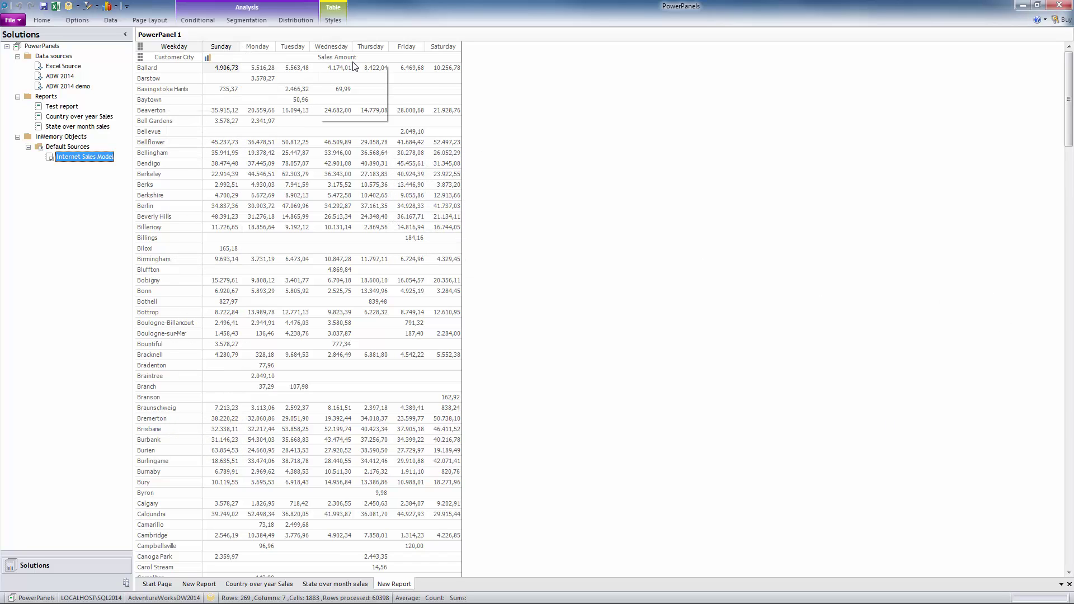
pyautogui.click(44, 7)
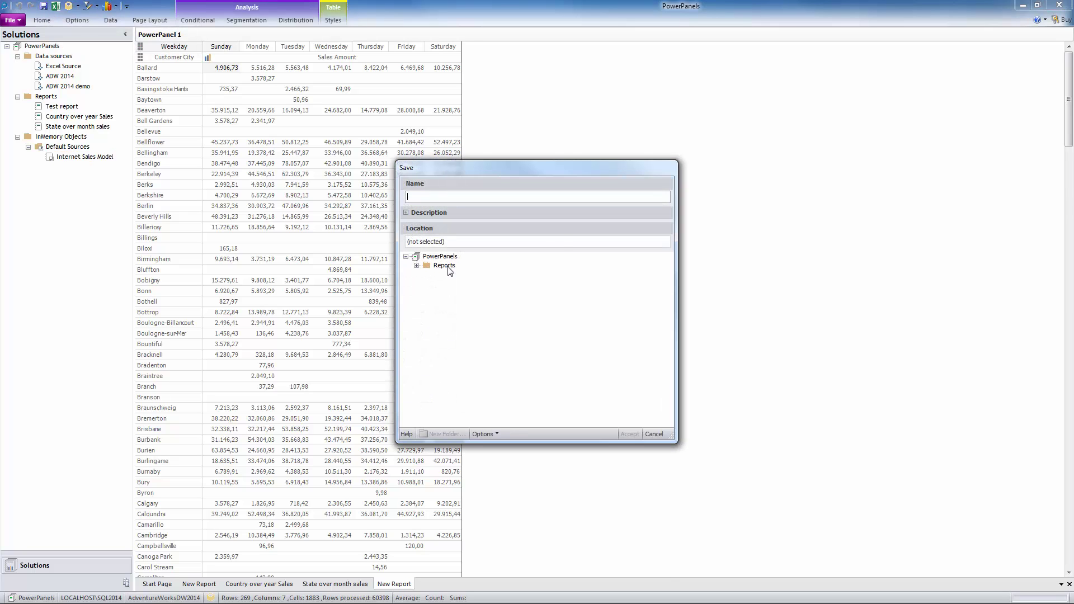
pyautogui.click(446, 266)
pyautogui.click(444, 196)
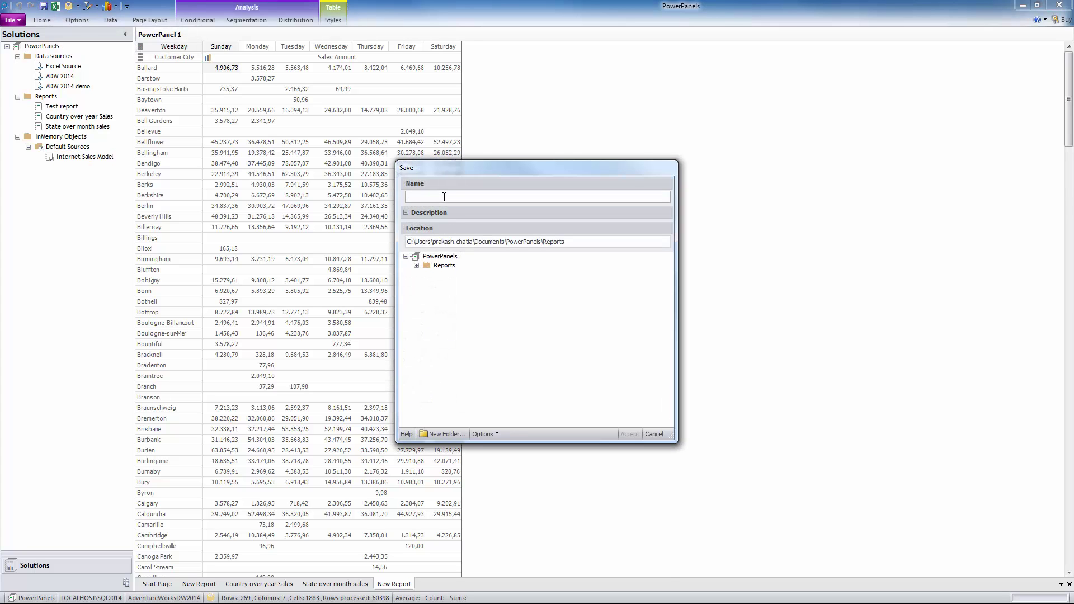
pyautogui.write('City sales over the week')
pyautogui.click(630, 435)
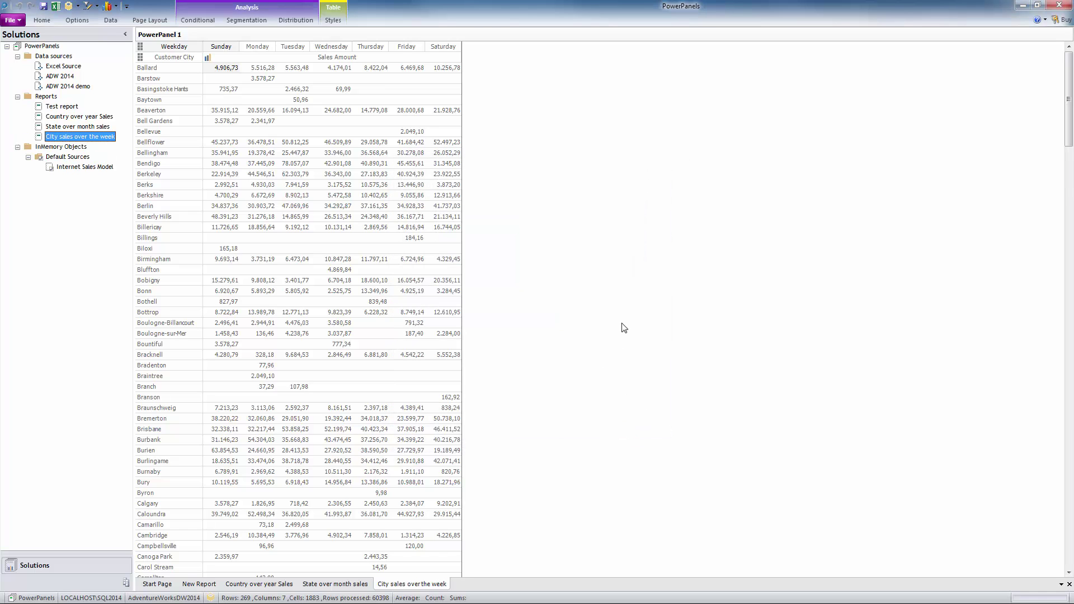
# Review the State over month sales and Country over year Sales reports and the columns of the Internet Sales source data
pyautogui.click(348, 589)
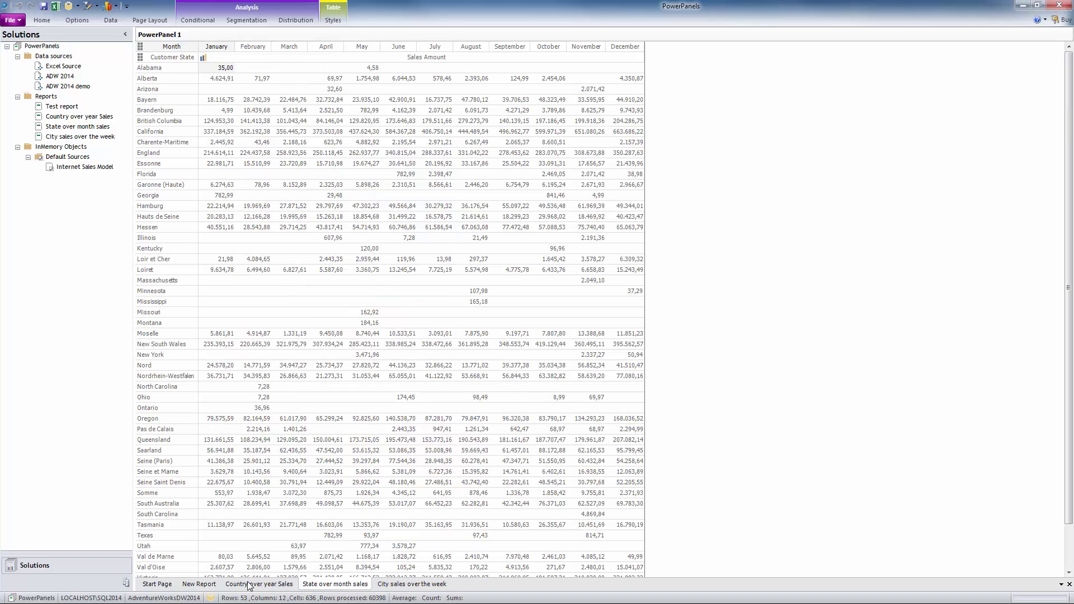
pyautogui.click(250, 585)
pyautogui.click(206, 585)
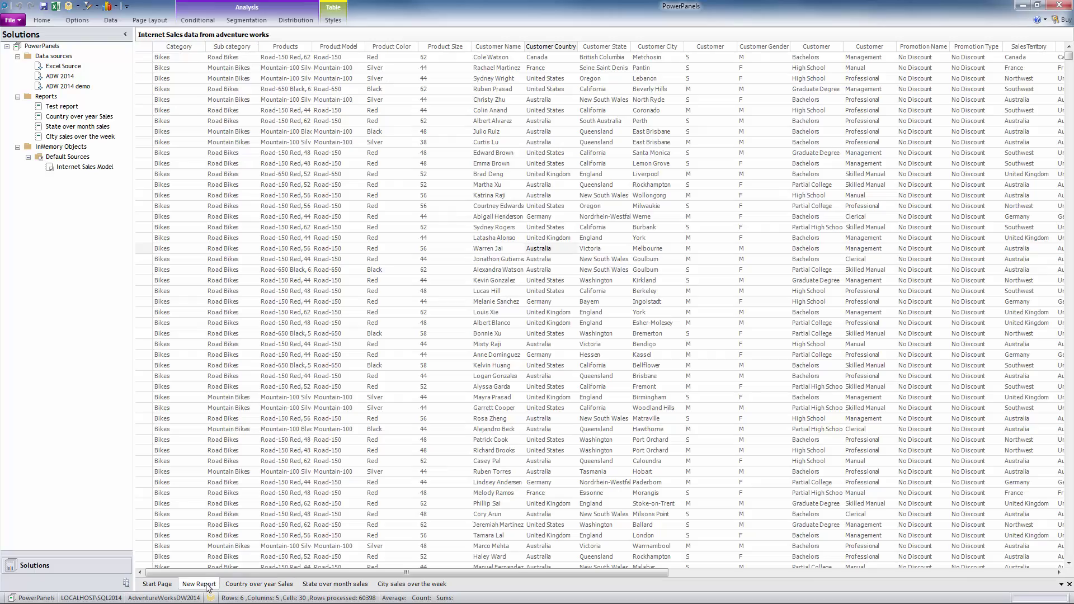
pyautogui.click(737, 573)
pyautogui.moveTo(736, 573); pyautogui.dragTo(247, 570)
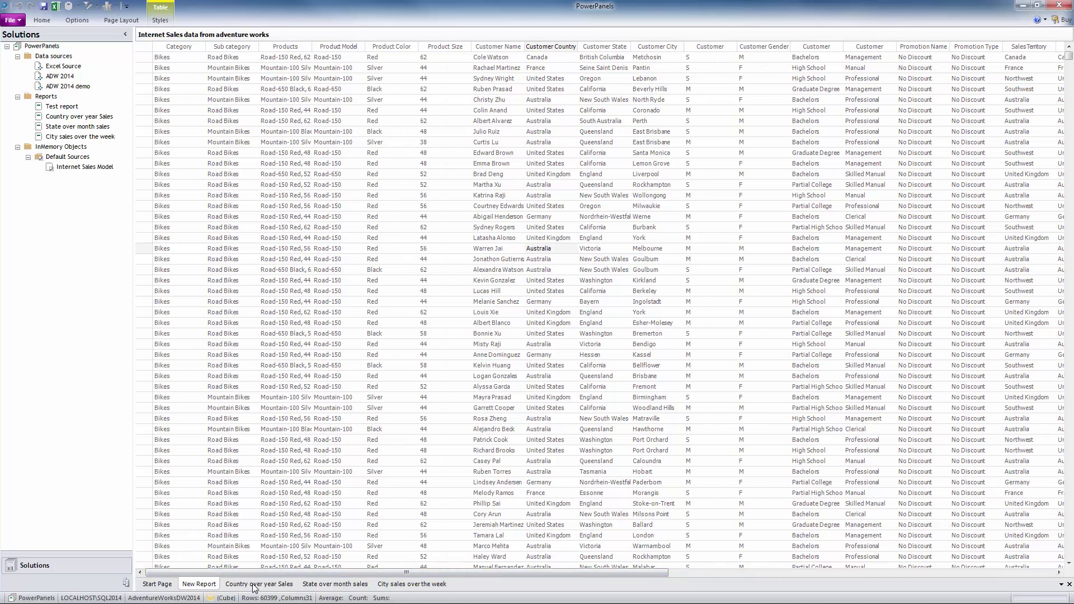
# Review the Country over year Sales, State over month sales and City sales over the week reports in turn
pyautogui.click(254, 585)
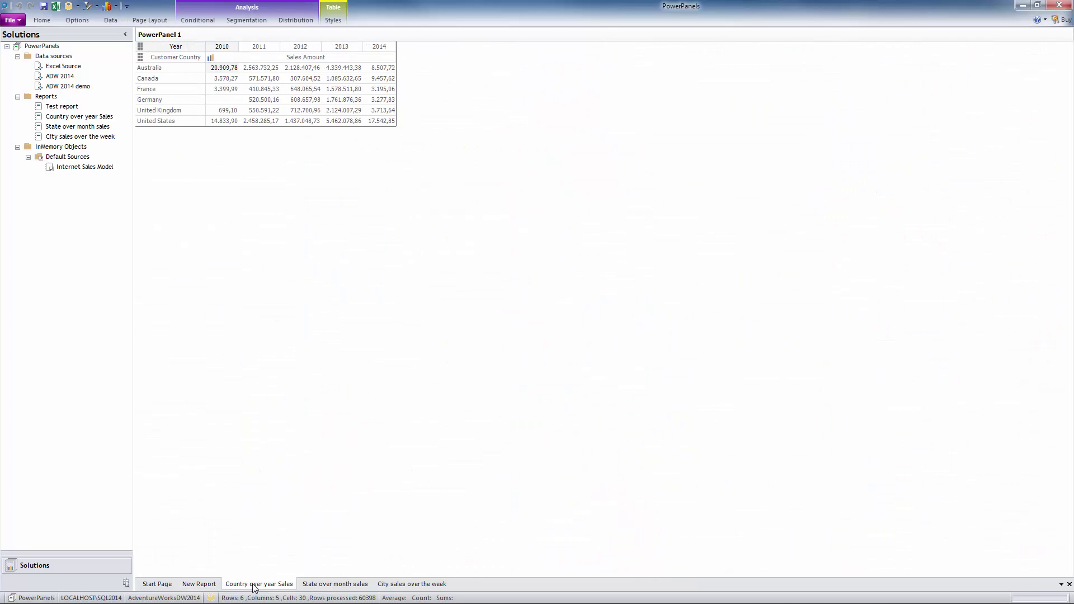
pyautogui.click(333, 587)
pyautogui.click(412, 588)
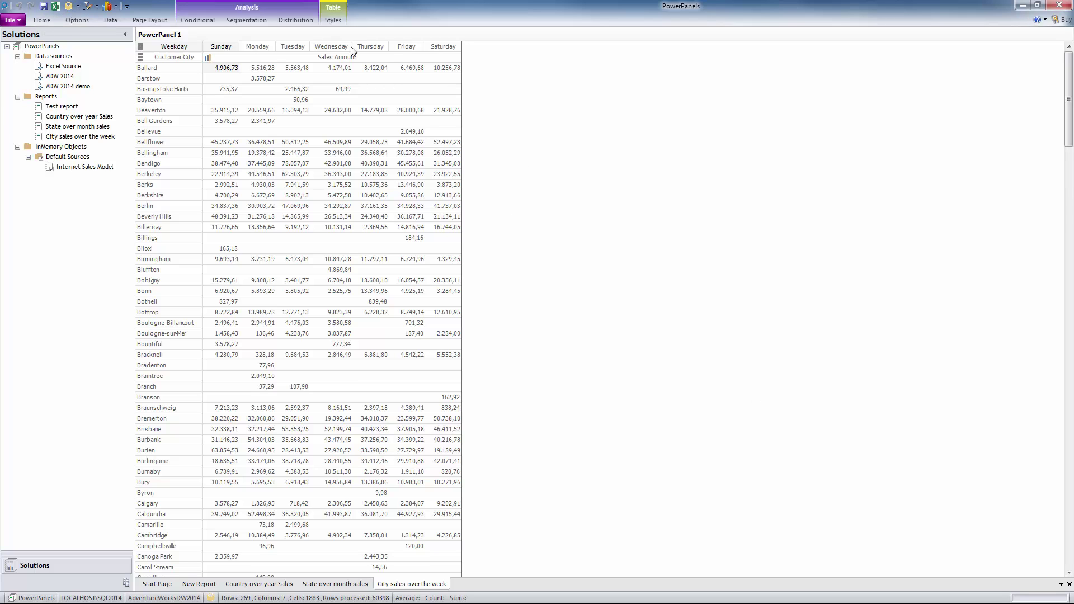
# Create a new empty dashboard with the 1X2 (3 Panels) layout
pyautogui.click(40, 23)
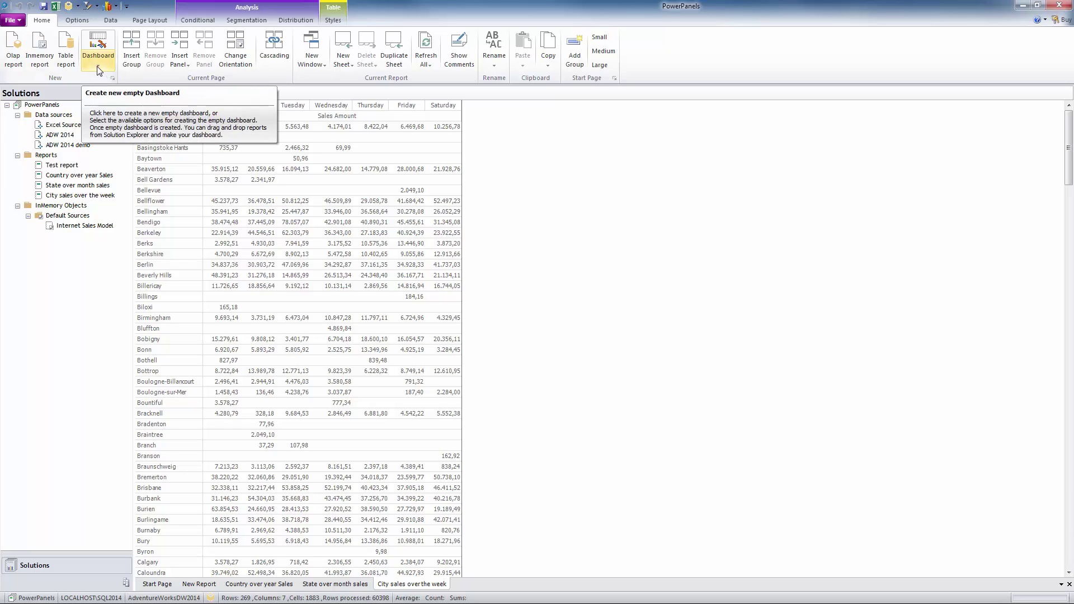
pyautogui.click(98, 70)
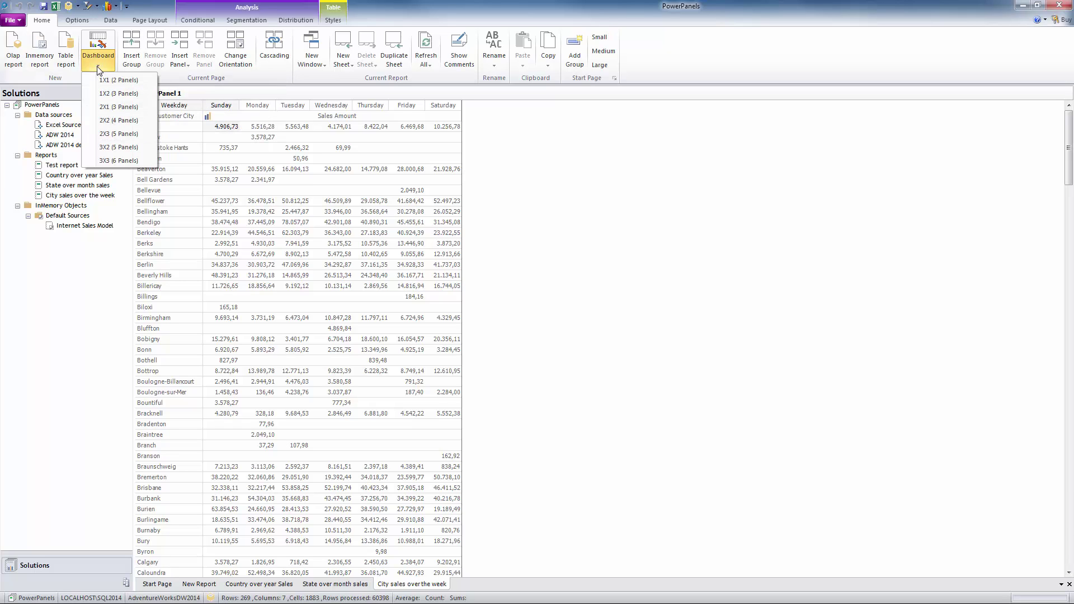
pyautogui.click(118, 94)
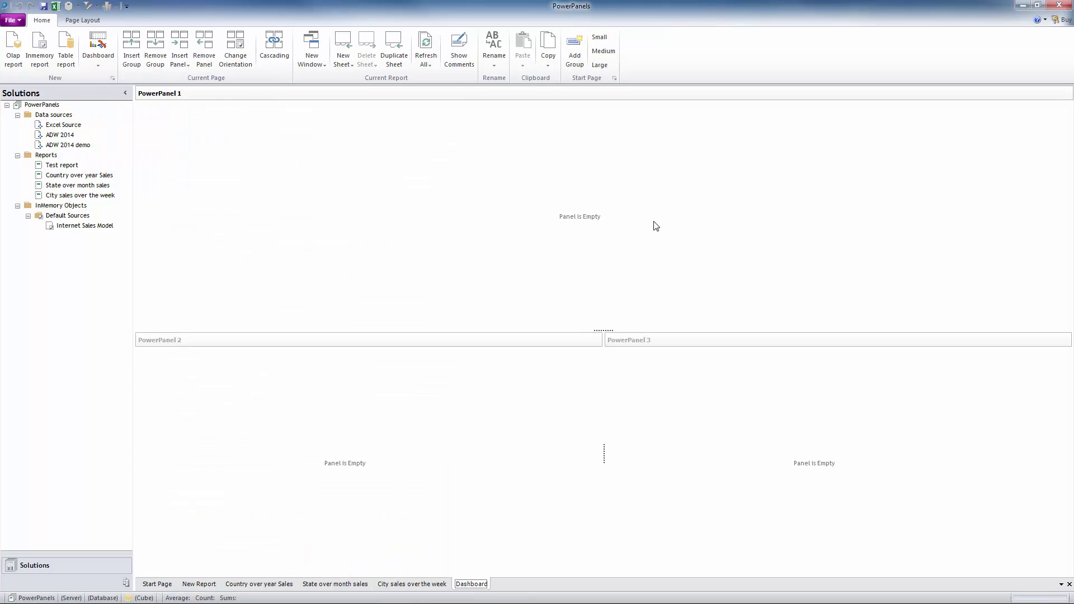
# Place Country over year Sales in a shortened PowerPanel 1, State over month sales in PowerPanel 2 and City sales over the week in PowerPanel 3
pyautogui.click(73, 176)
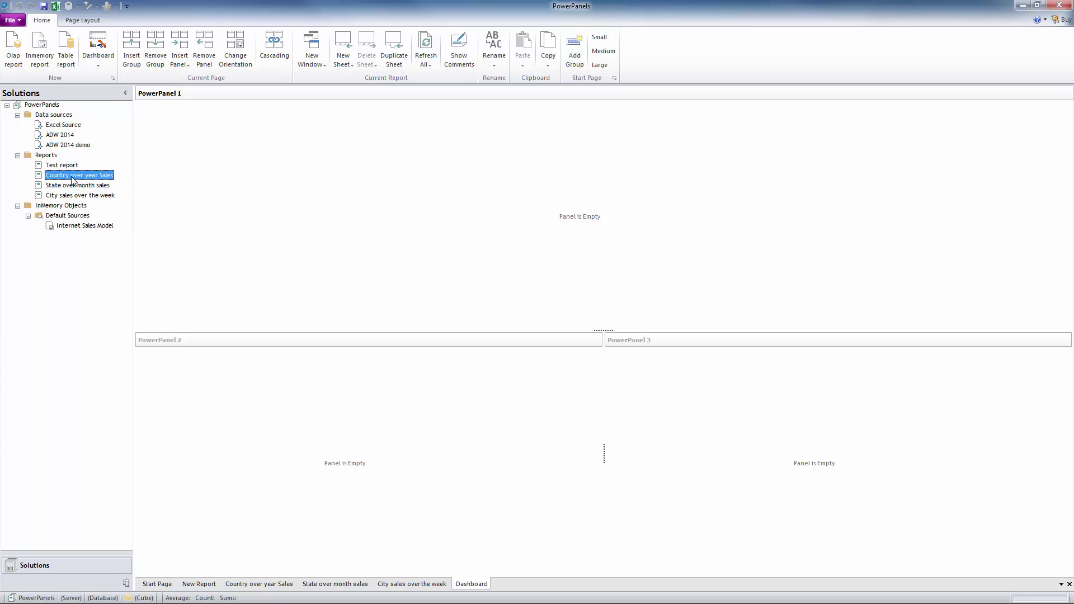
pyautogui.moveTo(74, 196); pyautogui.dragTo(303, 153)
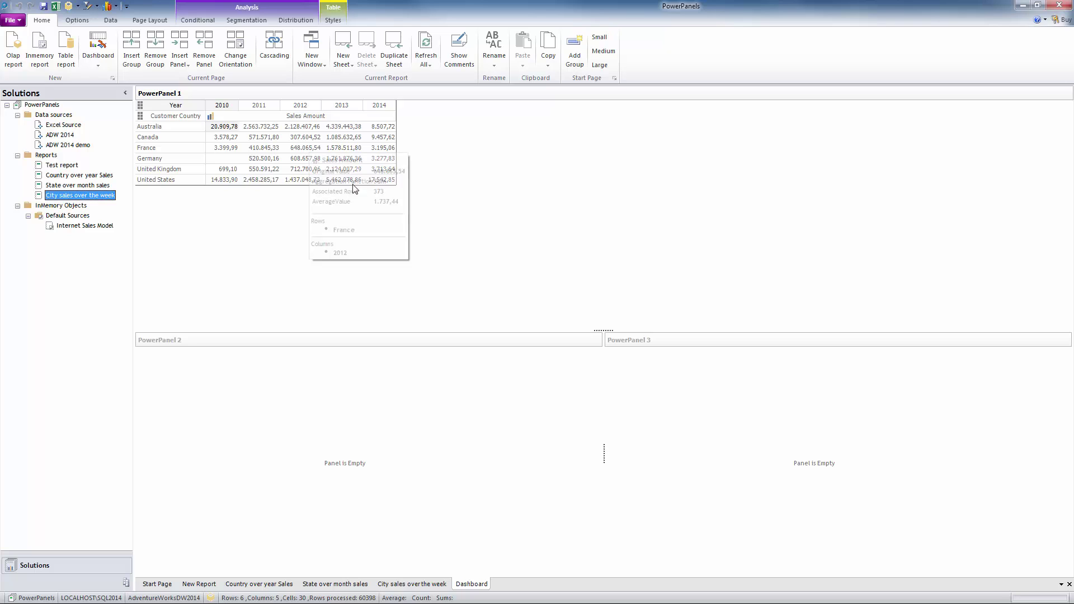
pyautogui.moveTo(611, 329); pyautogui.dragTo(601, 223)
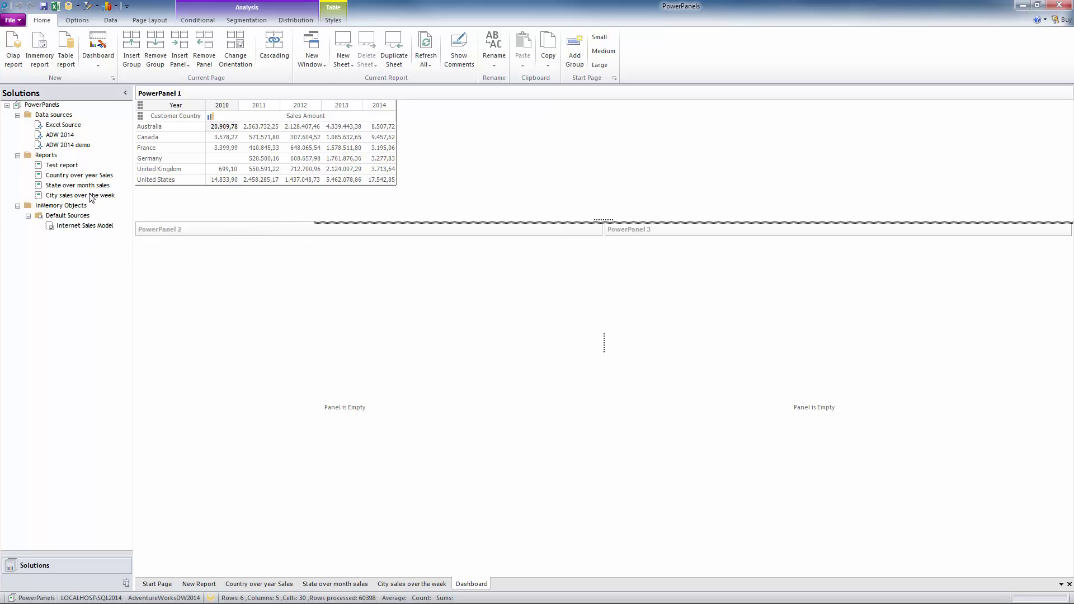
pyautogui.moveTo(73, 196); pyautogui.dragTo(284, 314)
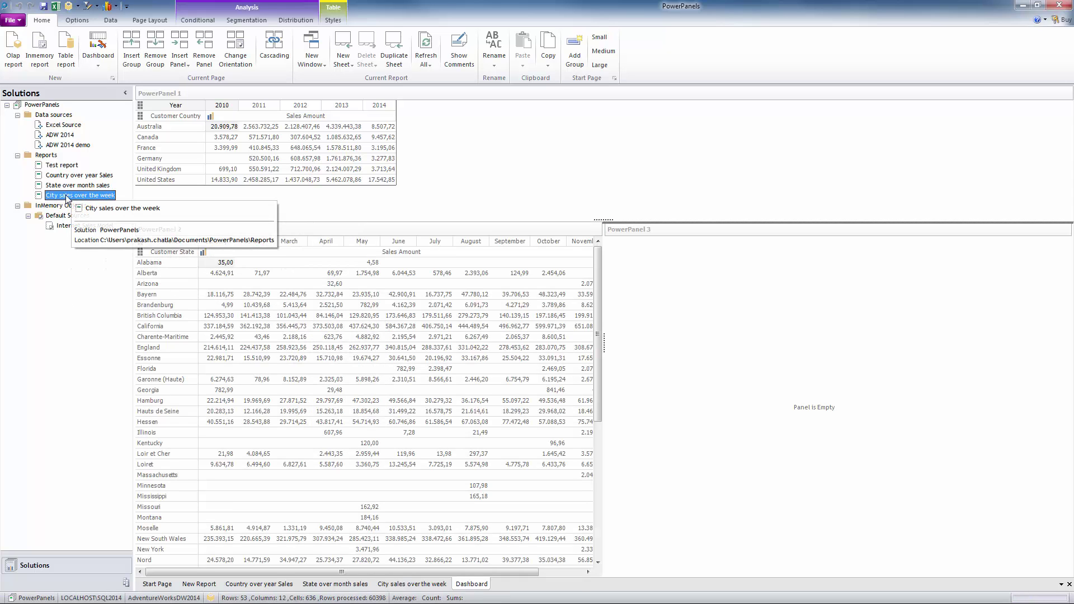
pyautogui.moveTo(67, 197); pyautogui.dragTo(810, 309)
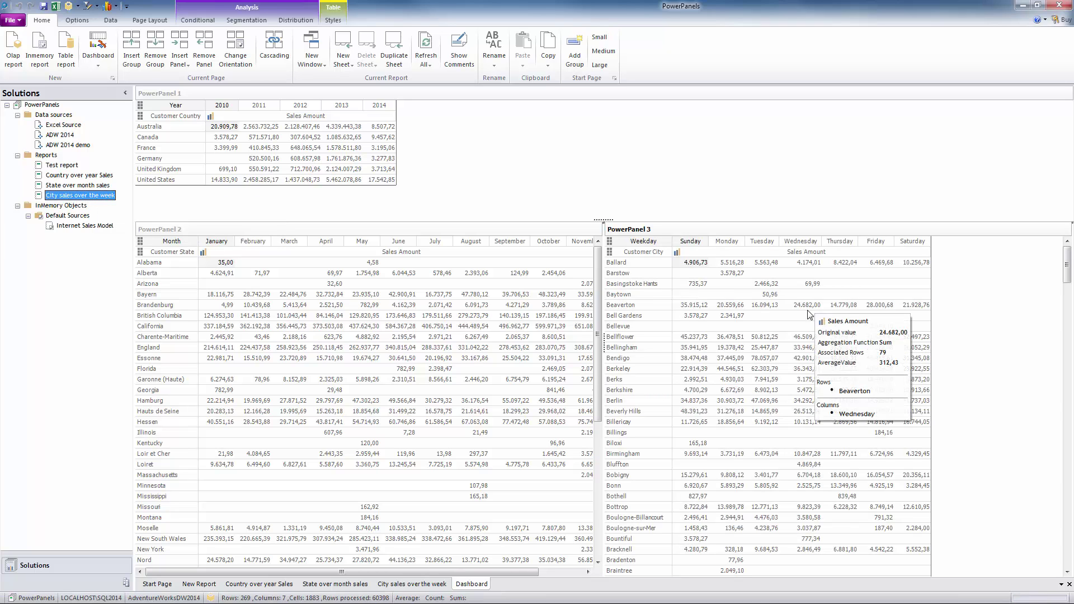
# Collapse the Solutions pane and reduce PowerPanel 1's height to give the lower dashboard panels more room
pyautogui.click(125, 93)
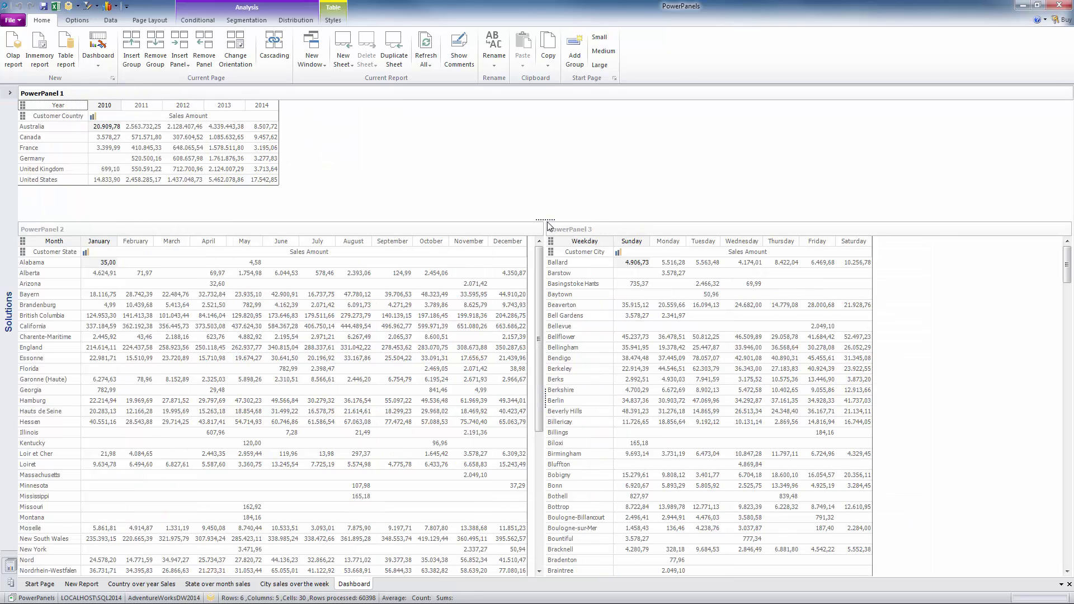
pyautogui.moveTo(547, 219); pyautogui.dragTo(542, 198)
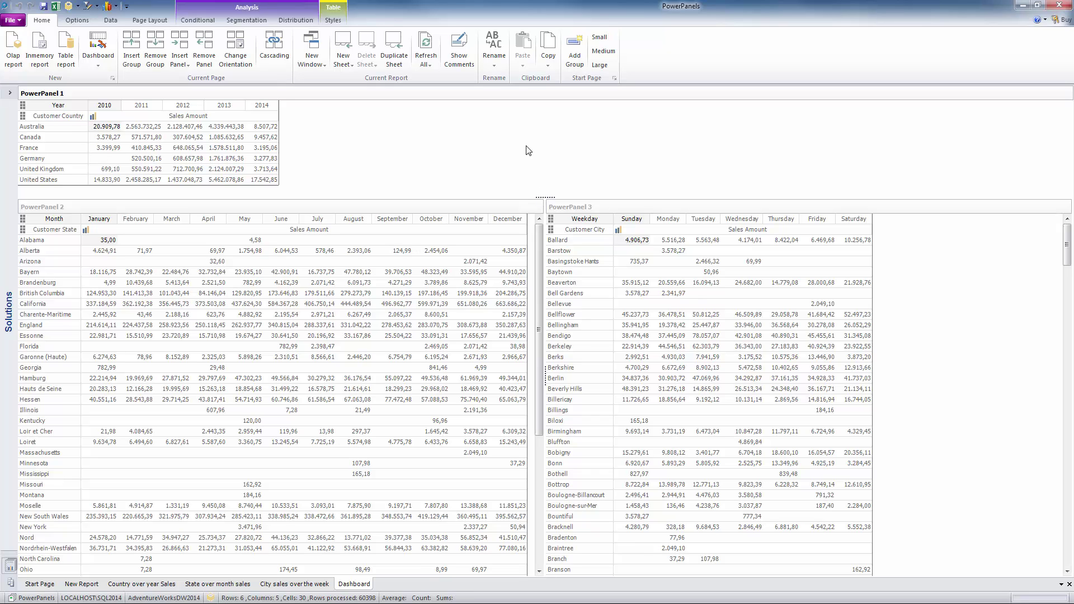
# Turn on Cascading for the dashboard and filter the lower panels by United States from PowerPanel 1
pyautogui.click(271, 51)
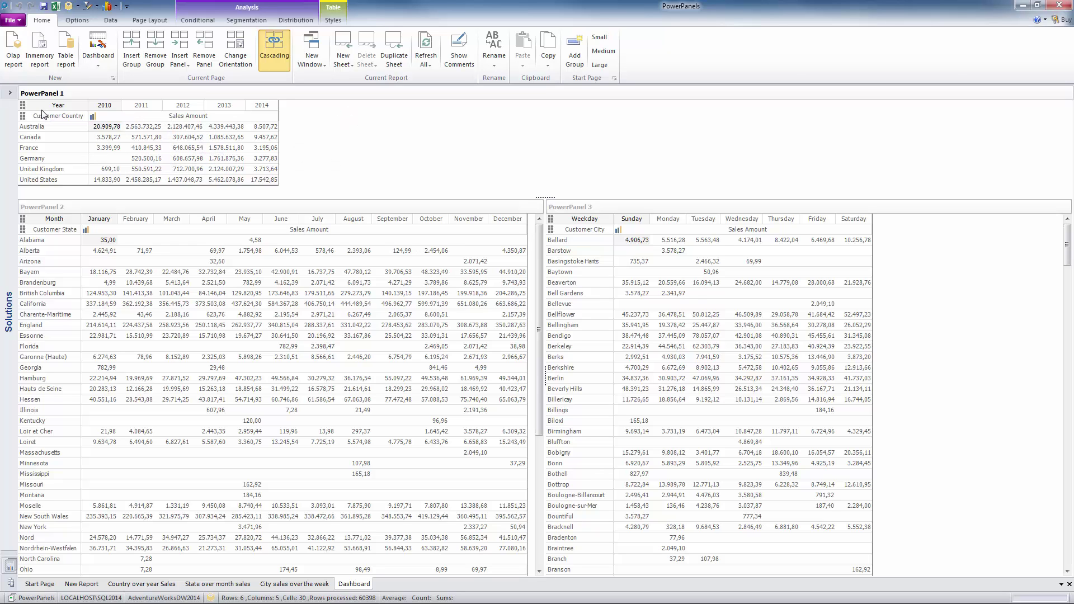
pyautogui.moveTo(97, 118)
pyautogui.moveTo(738, 230)
pyautogui.click(37, 181)
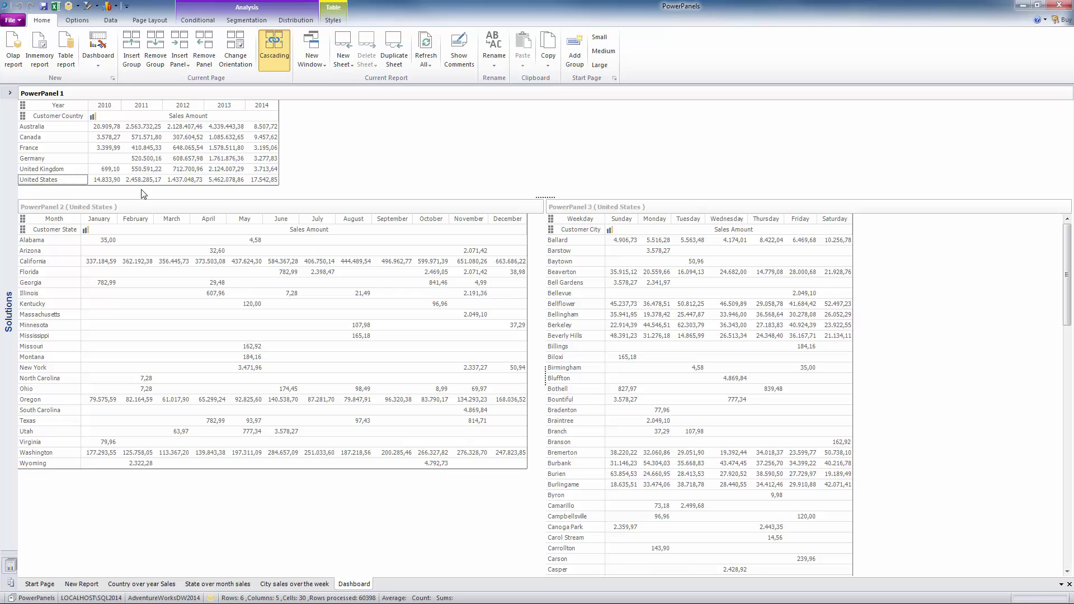
# Filter both lower panels by the year 2013 and the city panel additionally by California, and look through its cities
pyautogui.moveTo(229, 162)
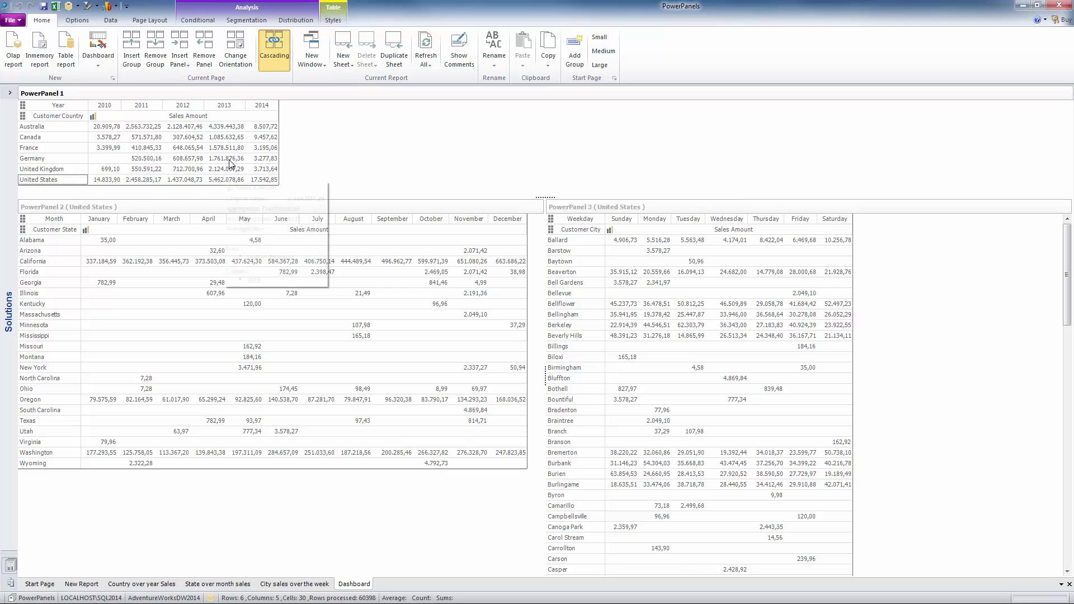
pyautogui.click(227, 107)
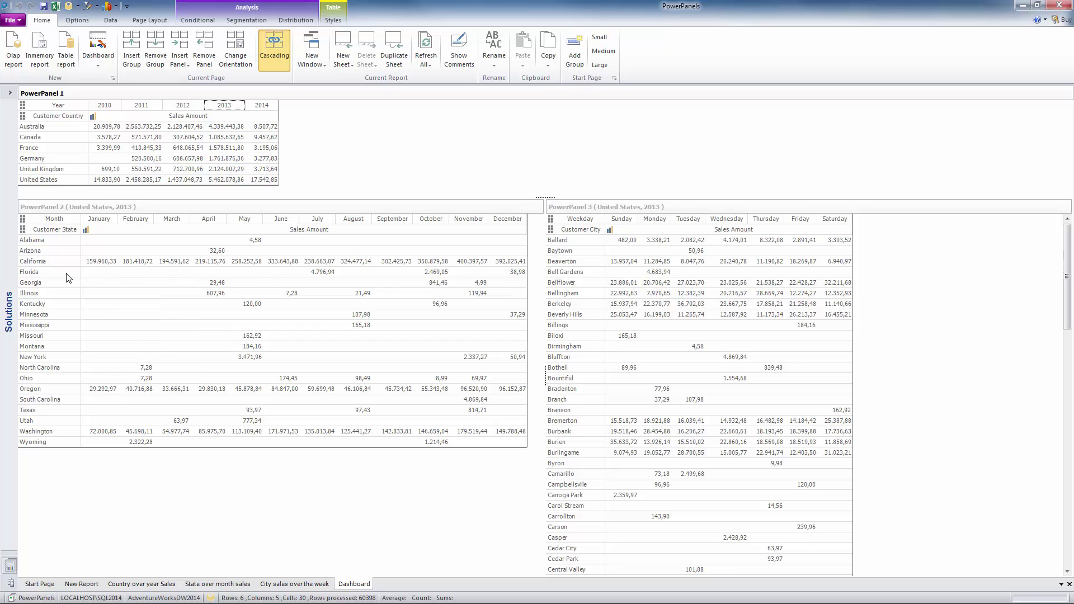
pyautogui.moveTo(650, 300)
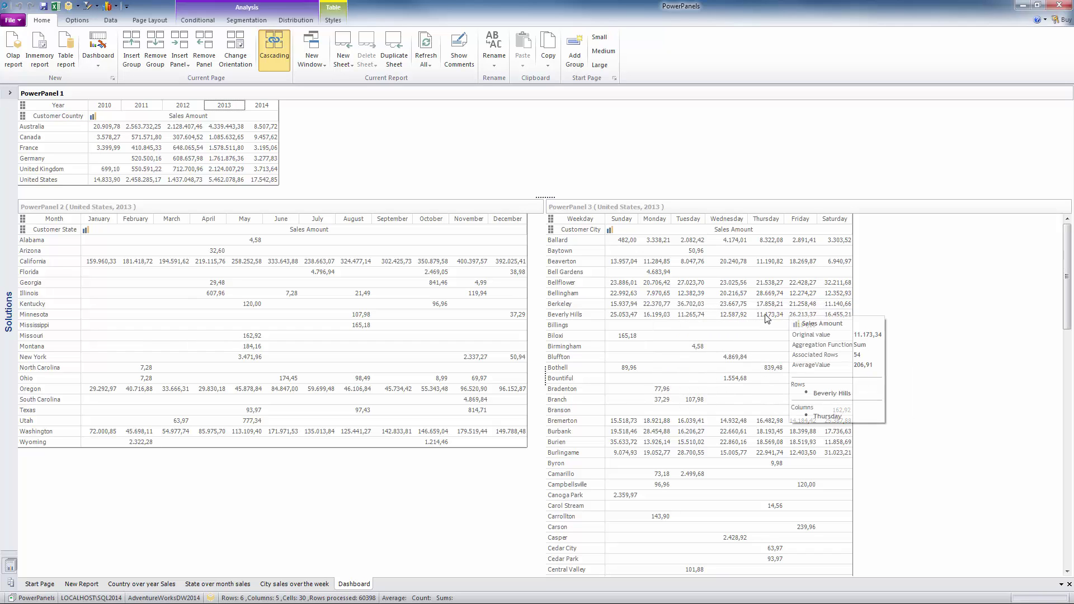
pyautogui.click(36, 264)
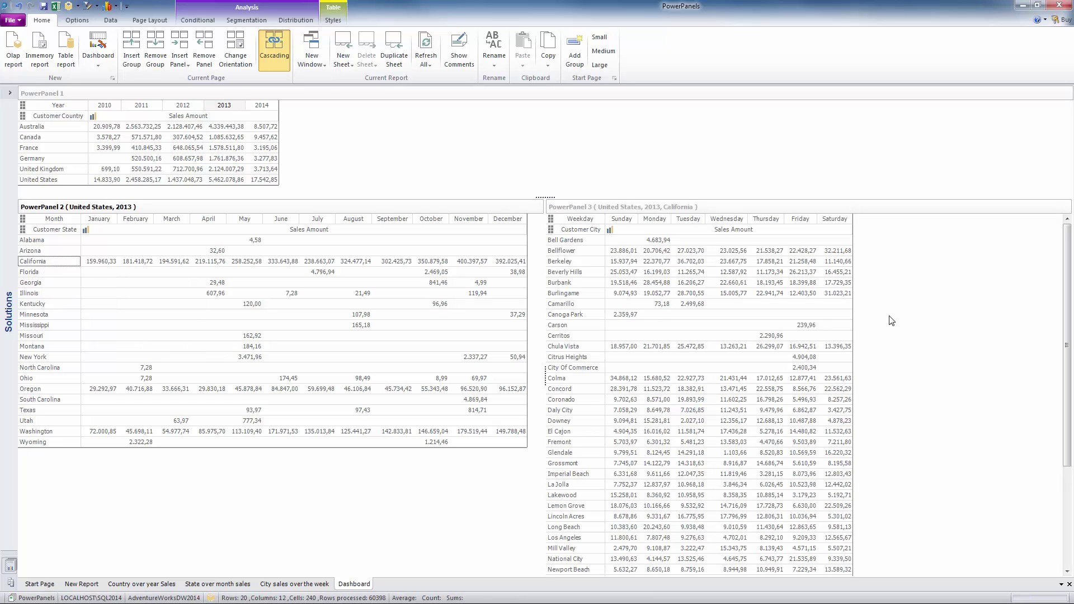
pyautogui.moveTo(1068, 316); pyautogui.dragTo(977, 321)
# Clear the cascading state, year and country filters from the dashboard panels
pyautogui.moveTo(545, 198); pyautogui.dragTo(546, 220)
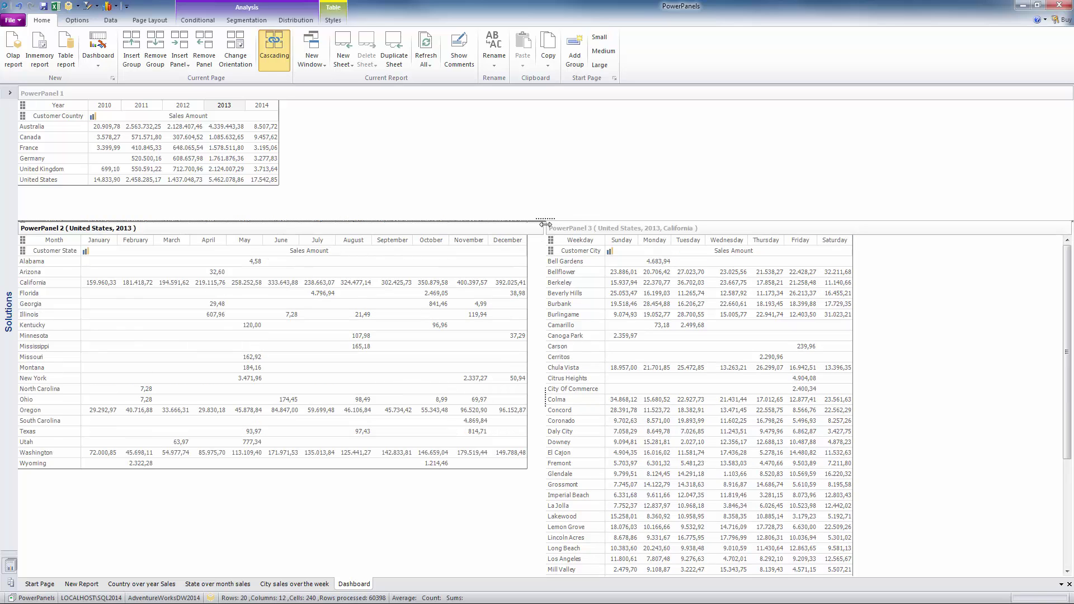
pyautogui.click(53, 242)
pyautogui.click(56, 252)
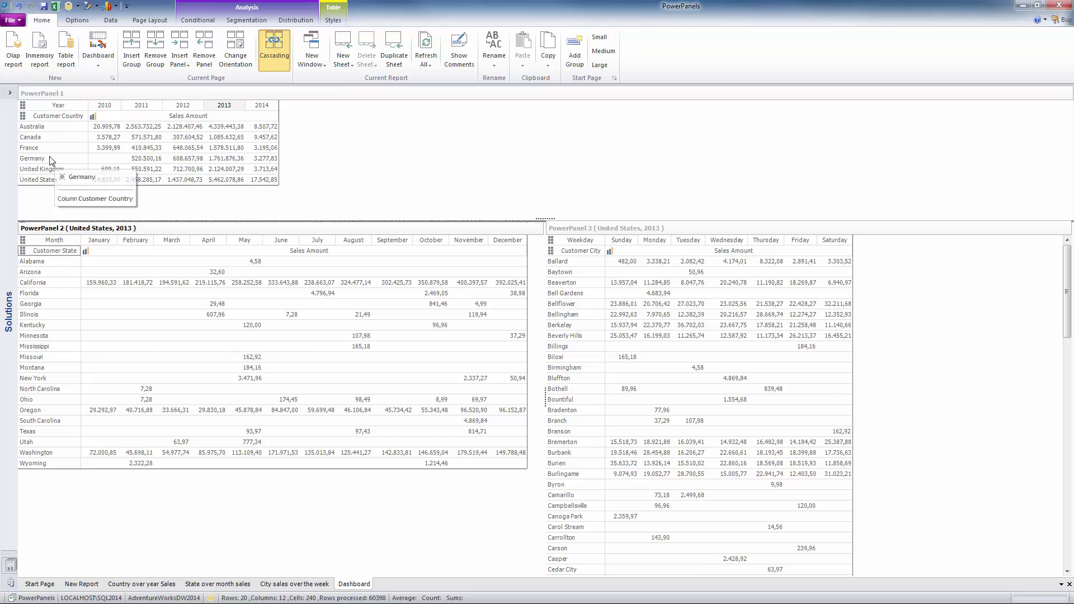
pyautogui.click(55, 108)
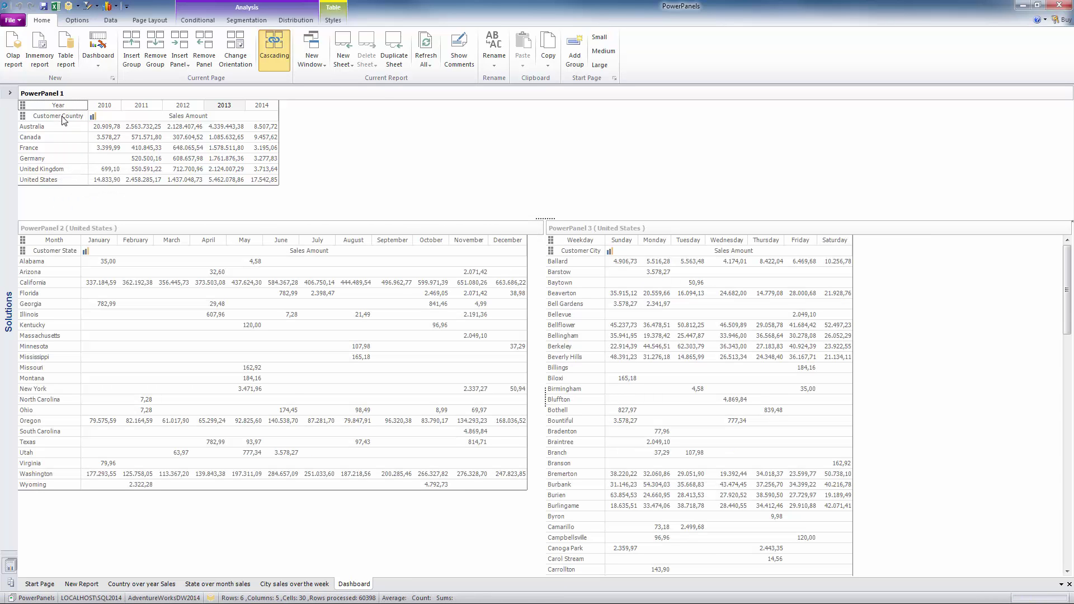
pyautogui.click(63, 118)
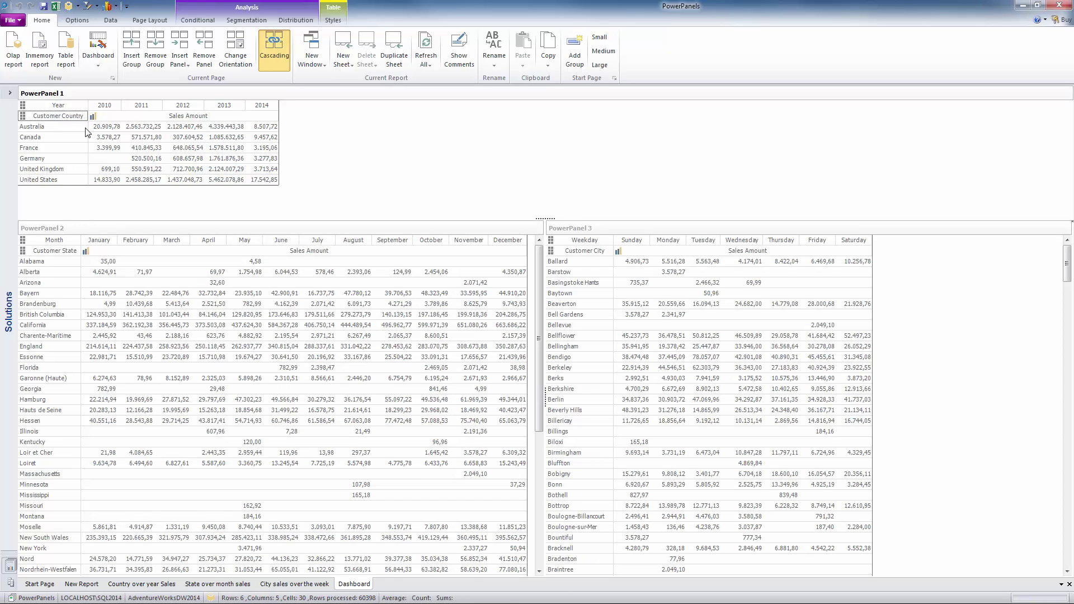
# Widen PowerPanel 2 against PowerPanel 3 and increase the height of PowerPanel 1
pyautogui.moveTo(546, 219); pyautogui.dragTo(545, 206)
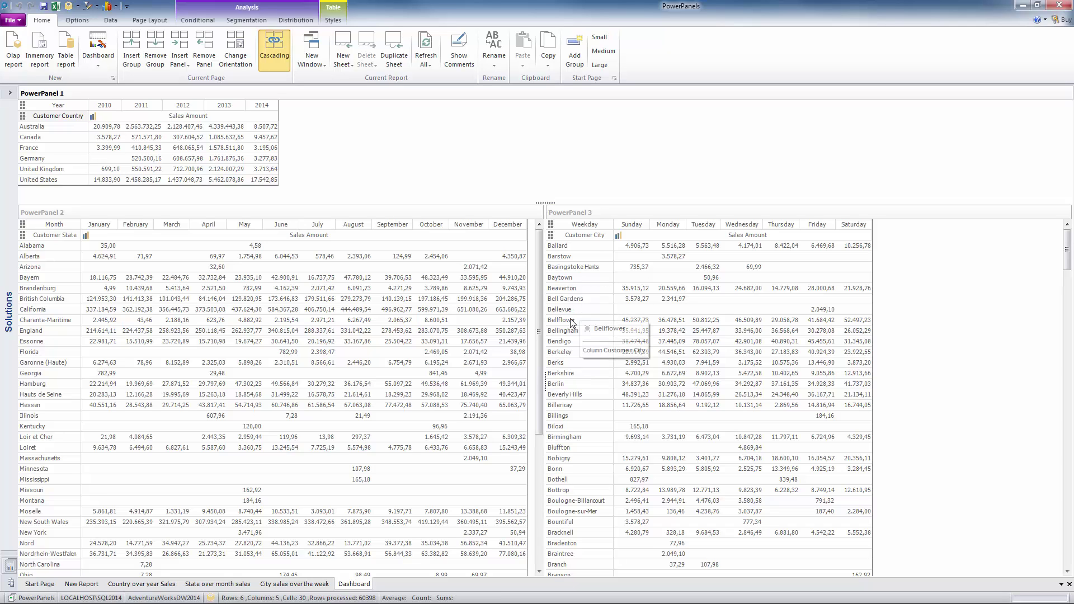
pyautogui.moveTo(620, 383); pyautogui.dragTo(619, 383)
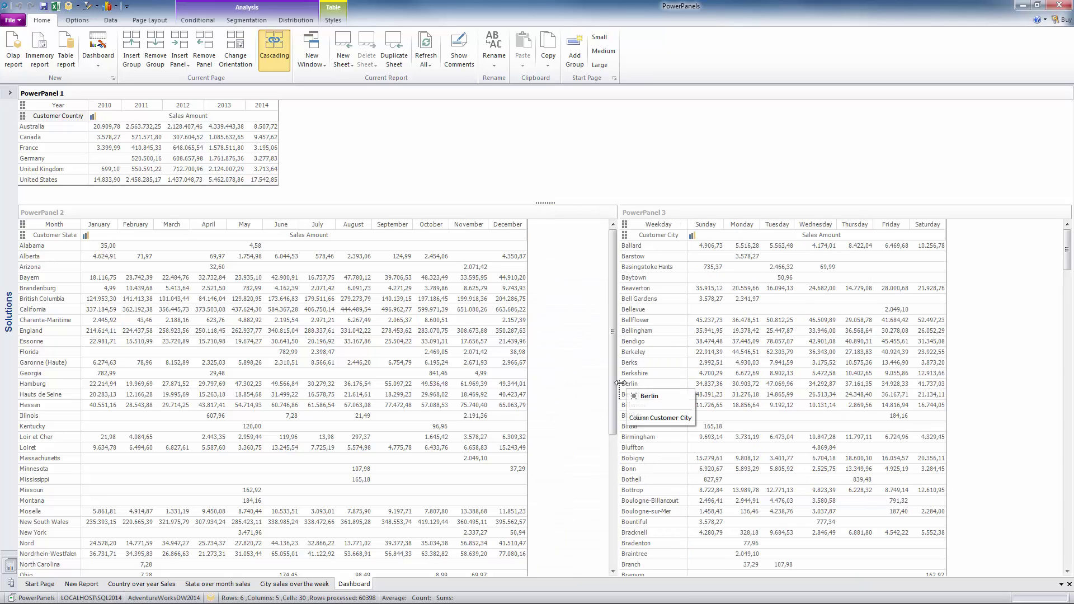
pyautogui.moveTo(538, 210); pyautogui.dragTo(542, 233)
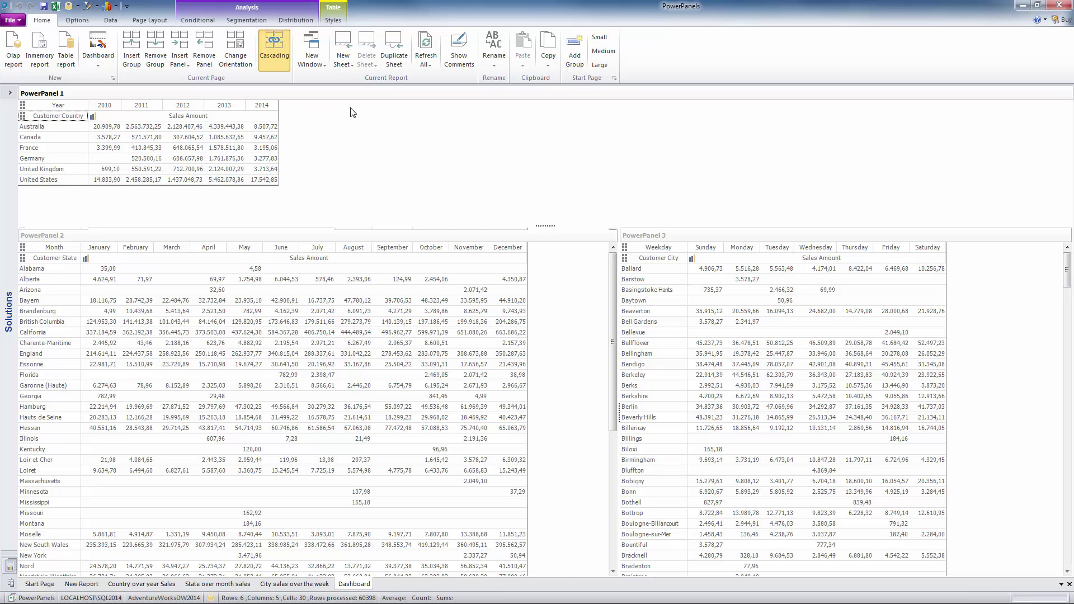
# Insert a panel beside PowerPanel 1 and paste a copy of the country-by-year table into it as a Sales Amount PowerGraph
pyautogui.click(181, 46)
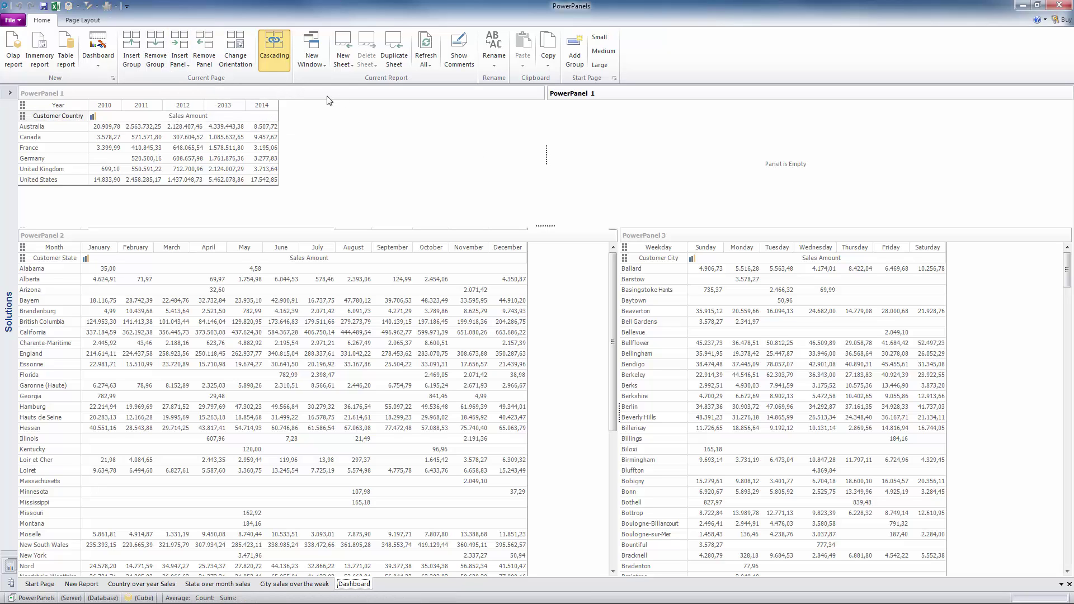
pyautogui.rightClick(298, 98)
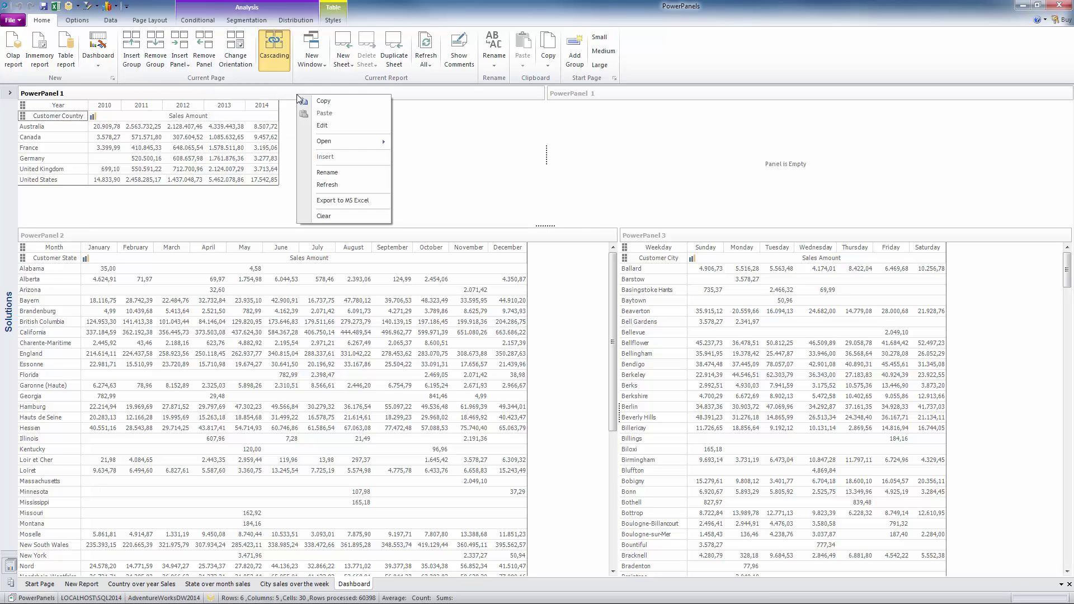
pyautogui.click(321, 101)
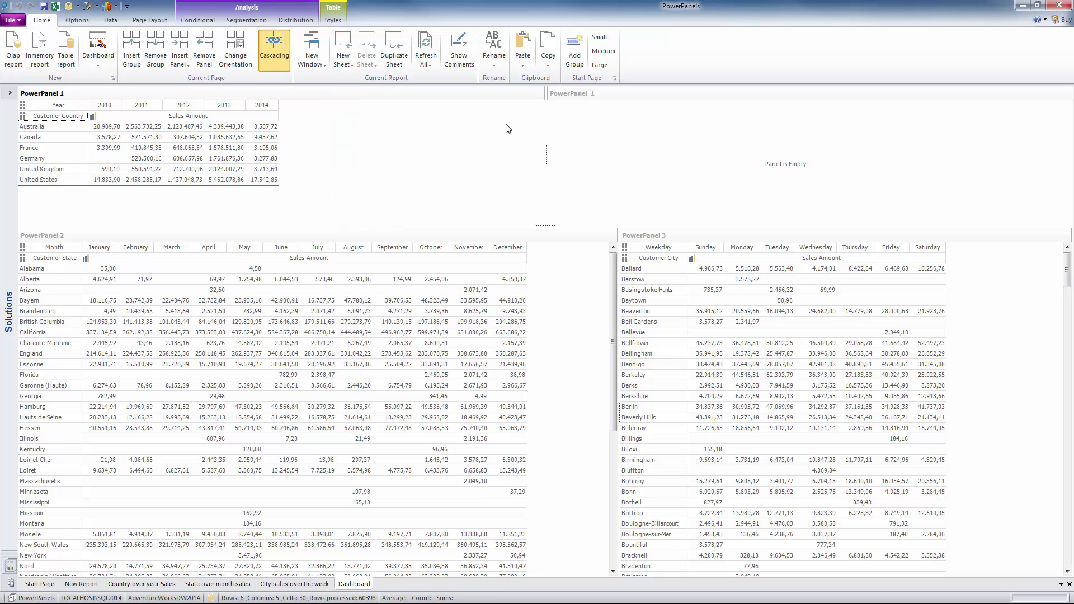
pyautogui.rightClick(683, 98)
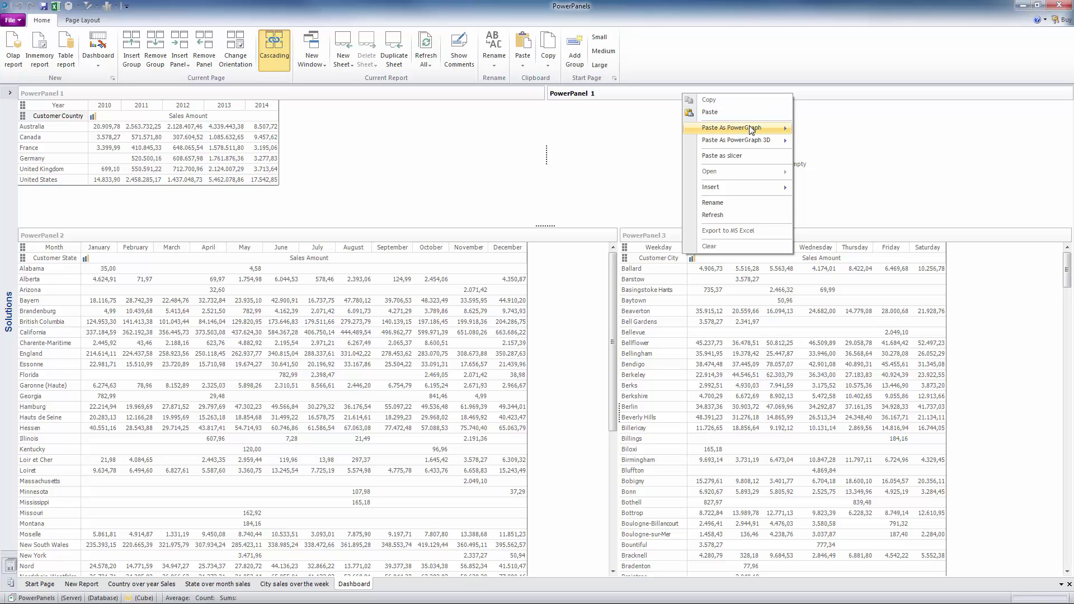
pyautogui.moveTo(751, 130)
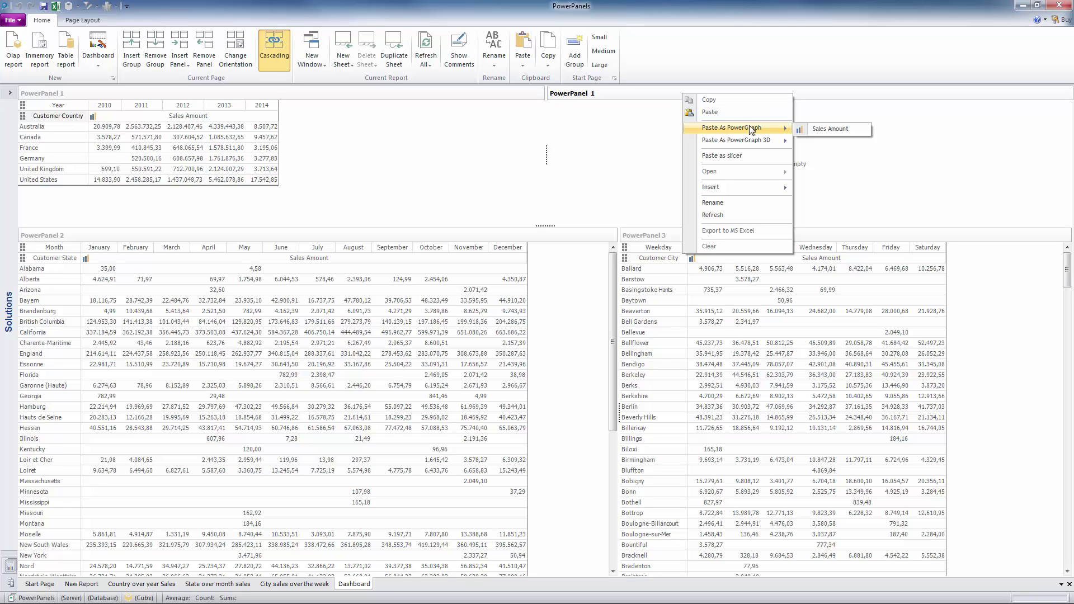
pyautogui.click(817, 131)
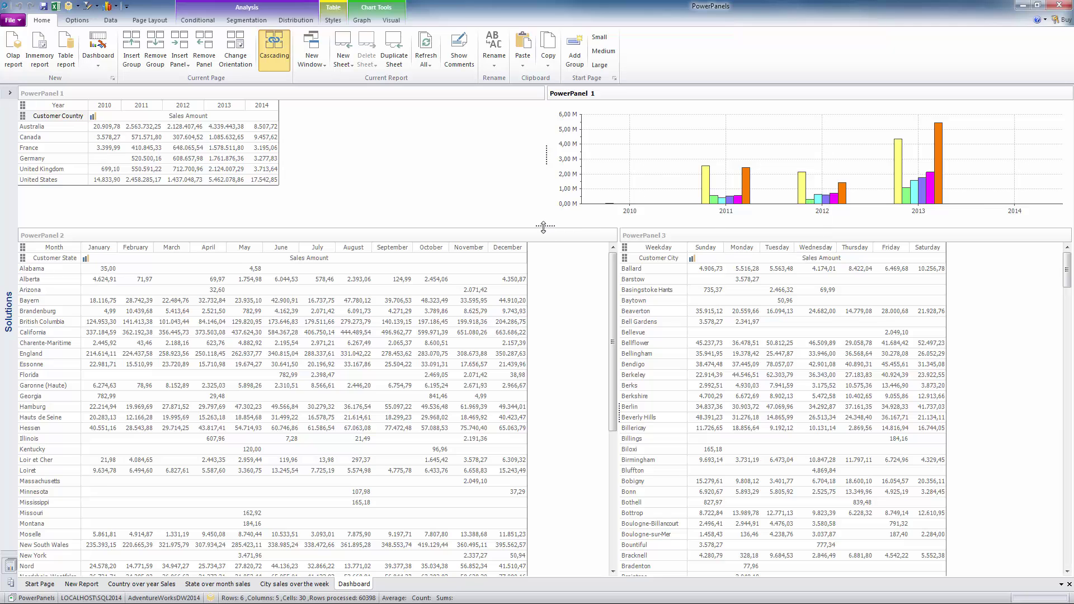
# Enlarge the Sales Amount graph's panel in height and width by moving the dashboard's panel dividers
pyautogui.moveTo(543, 260); pyautogui.dragTo(543, 257)
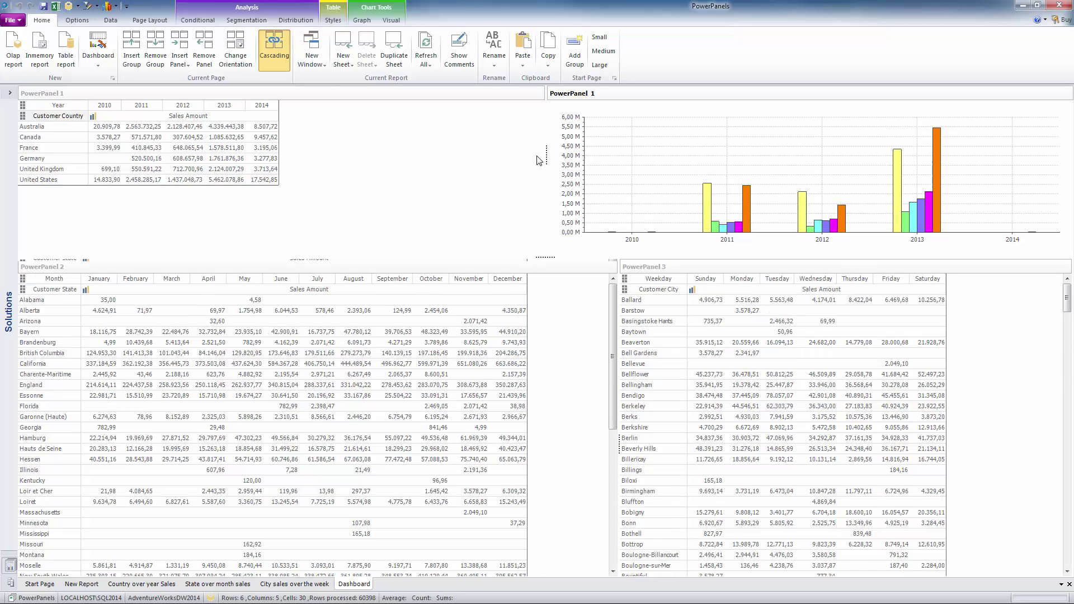
pyautogui.moveTo(487, 154); pyautogui.dragTo(486, 151)
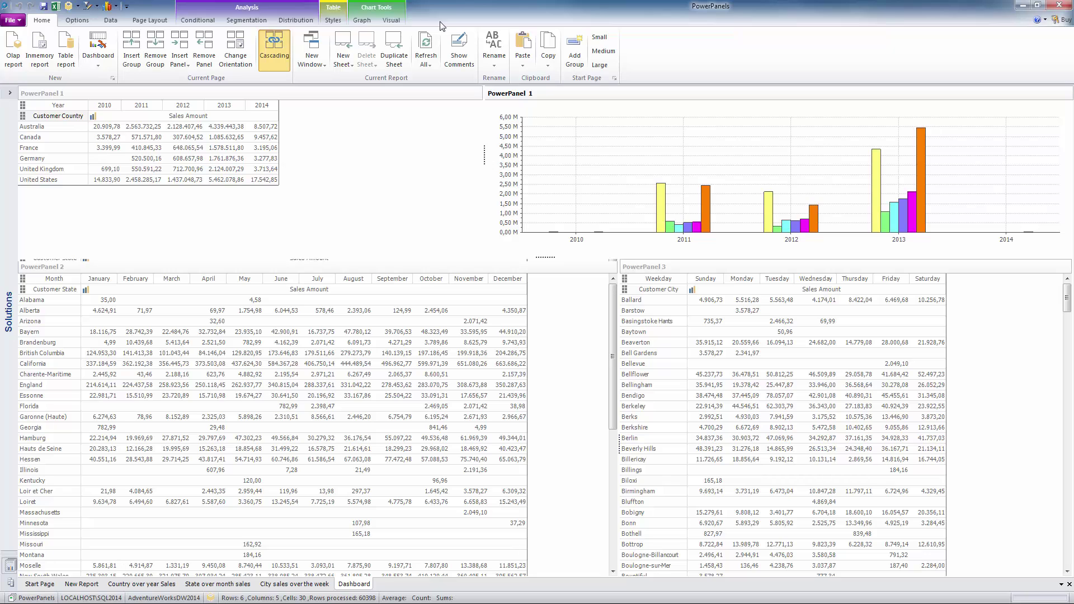
pyautogui.click(459, 50)
pyautogui.click(369, 22)
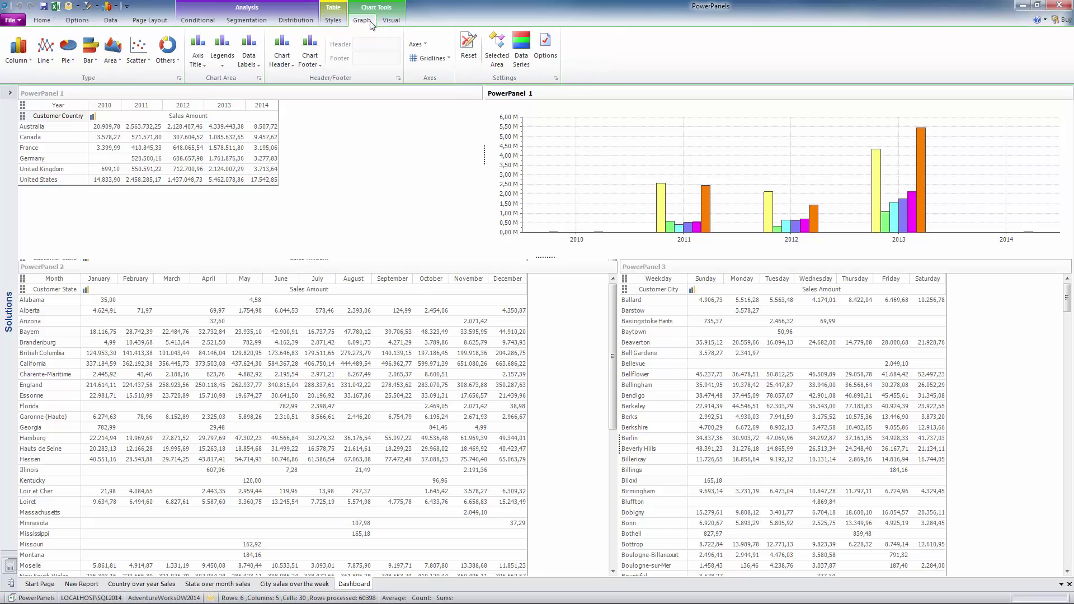
pyautogui.click(24, 62)
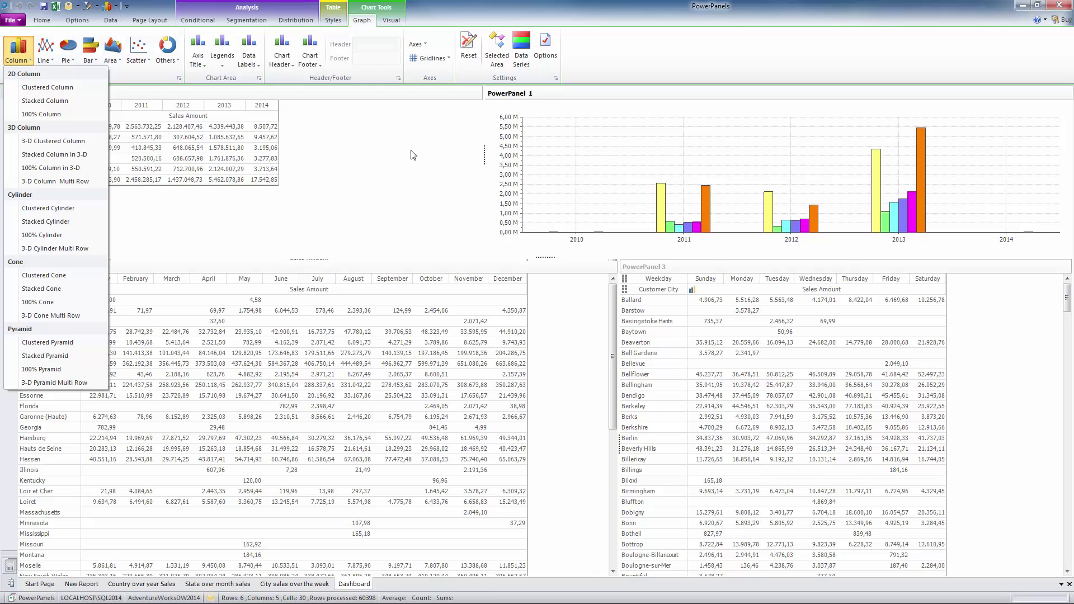
pyautogui.click(430, 94)
pyautogui.click(431, 95)
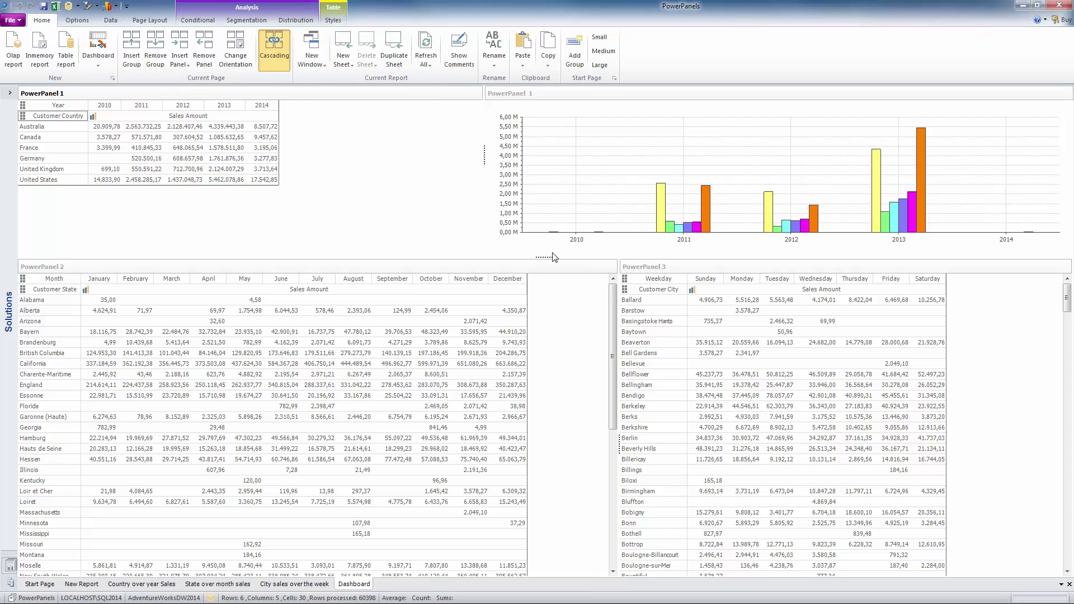
# Reduce the height of PowerPanel 1 and the graph panel to give PowerPanels 2 and 3 more room
pyautogui.moveTo(545, 257); pyautogui.dragTo(545, 201)
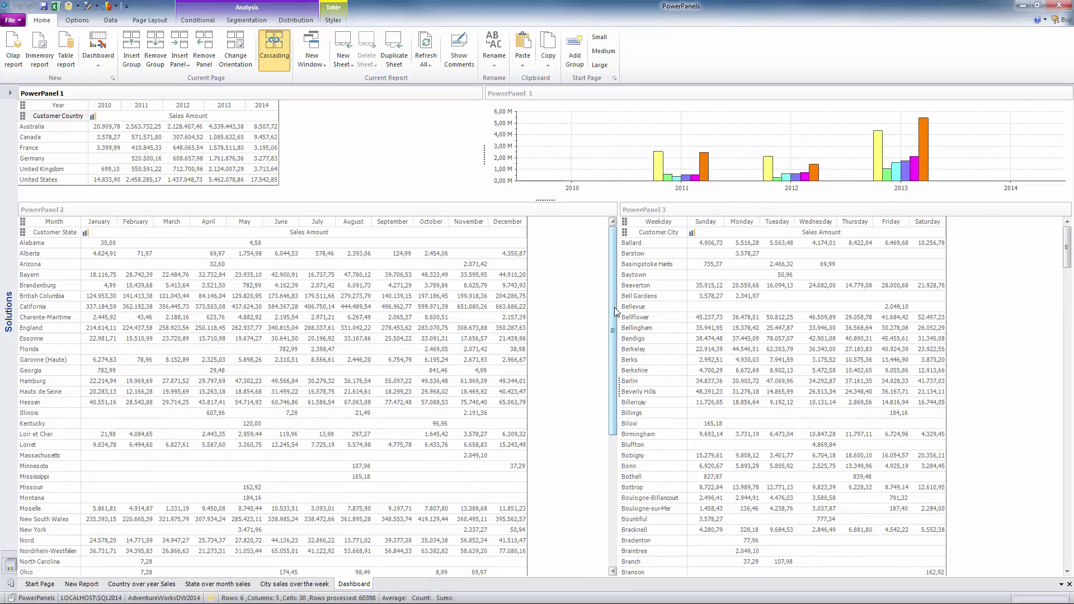
pyautogui.moveTo(612, 318); pyautogui.dragTo(608, 258)
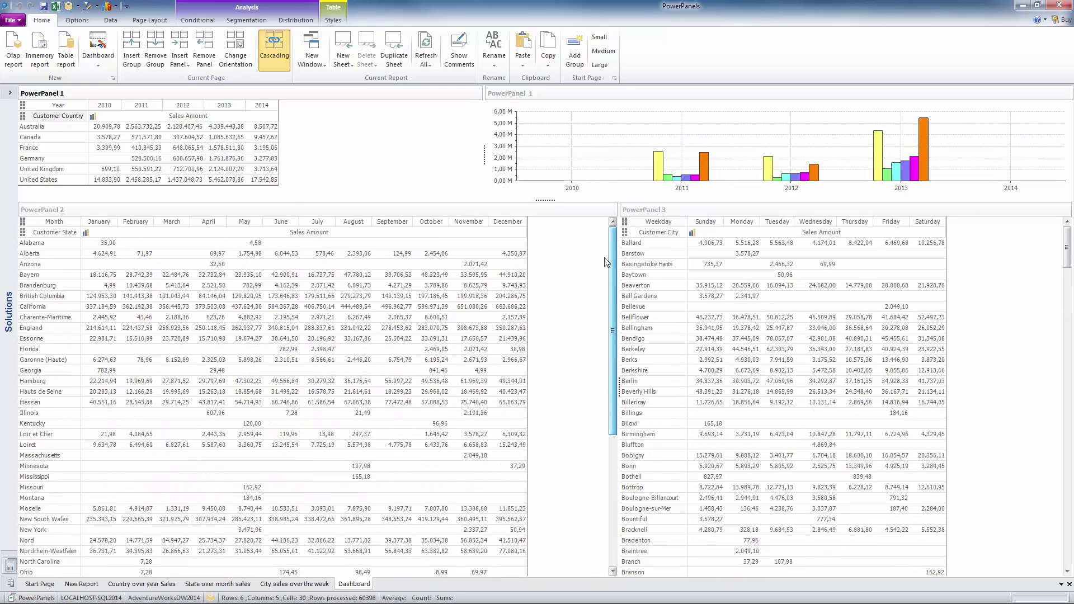
# Insert Sales Amount sparklines to the left of the month columns in PowerPanel 2's customer state table
pyautogui.click(63, 219)
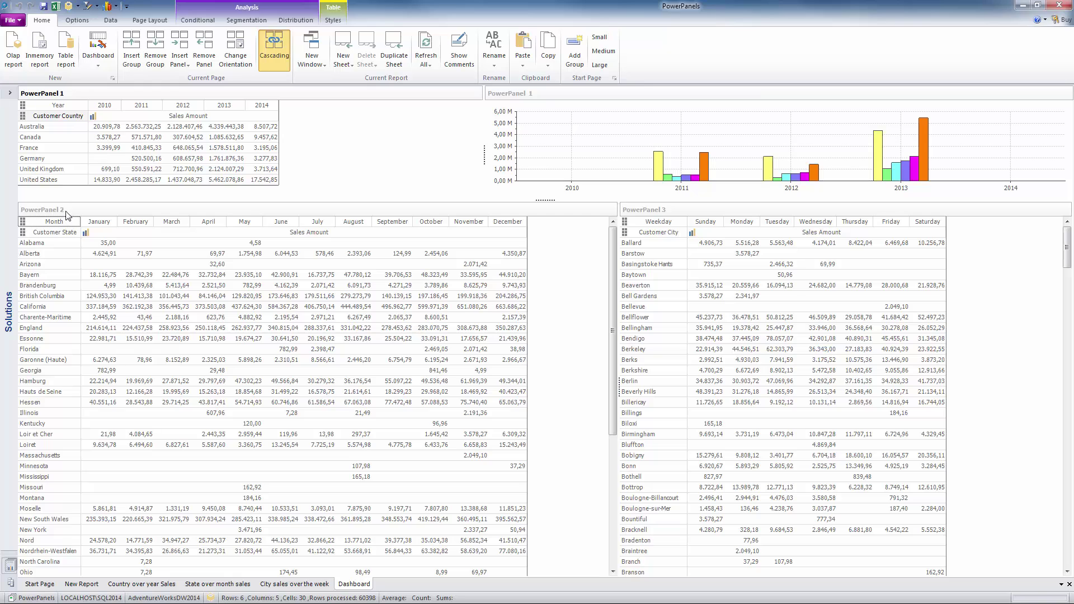
pyautogui.click(78, 21)
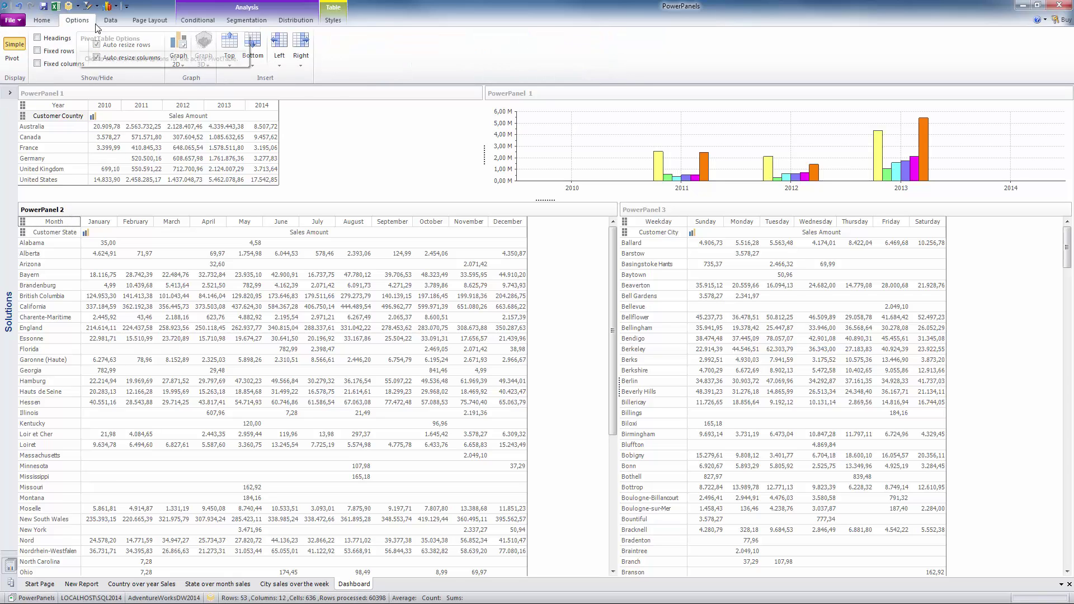
pyautogui.click(279, 59)
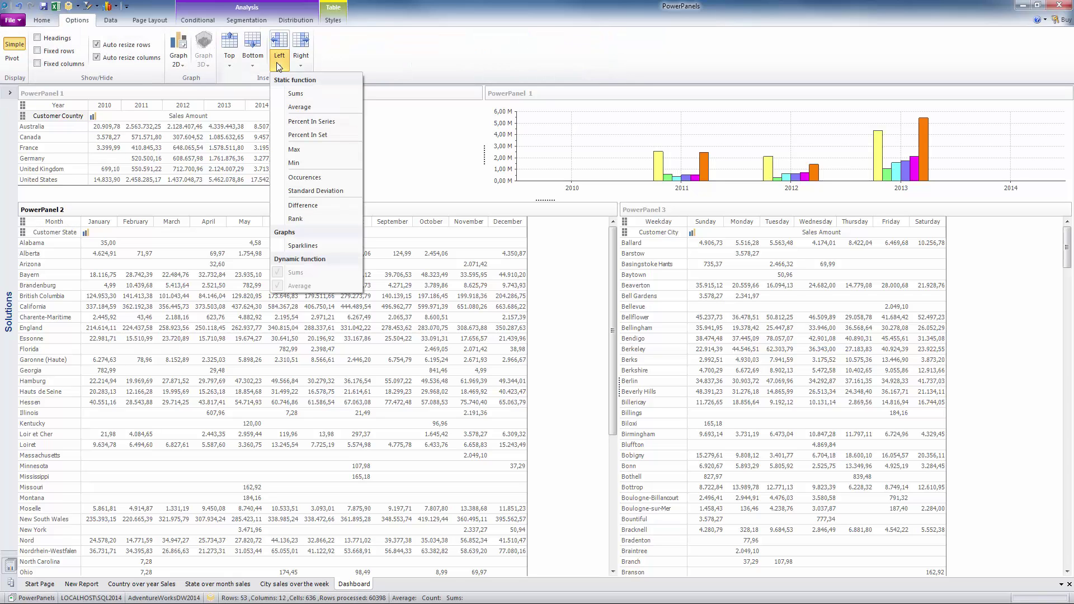
pyautogui.click(314, 247)
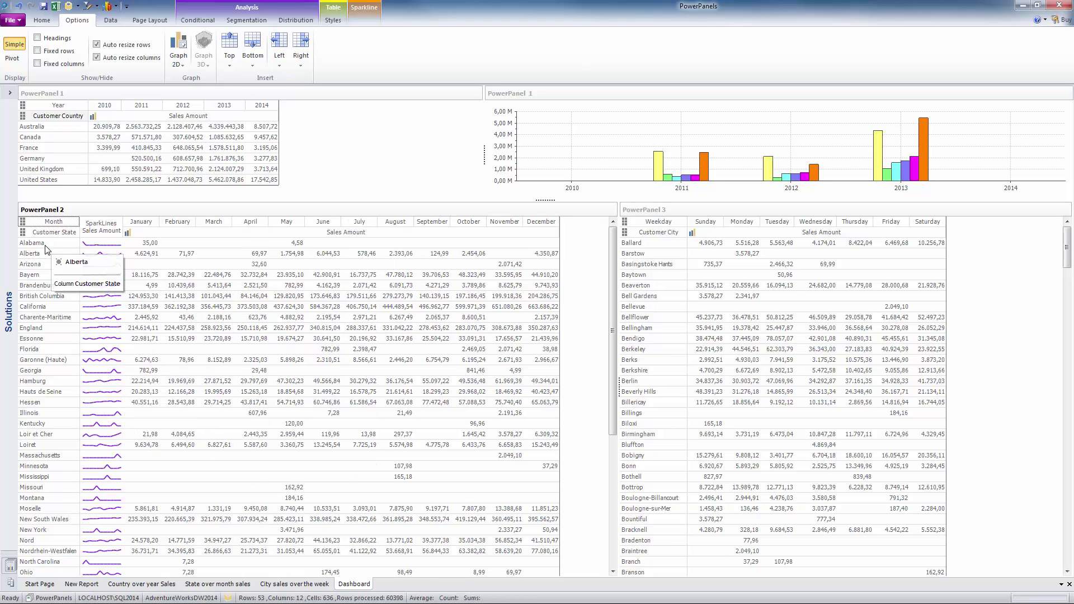
# Turn on fixed columns and fixed rows for PowerPanel 2, then increase its row height and widen the sparklines column
pyautogui.click(54, 64)
pyautogui.click(54, 51)
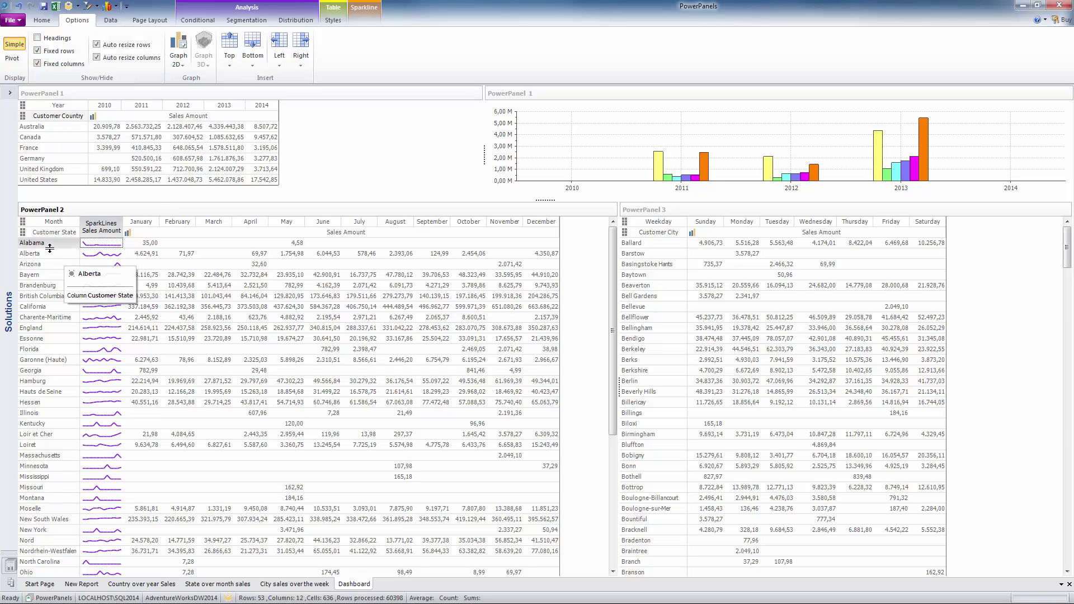
pyautogui.moveTo(51, 248); pyautogui.dragTo(51, 252)
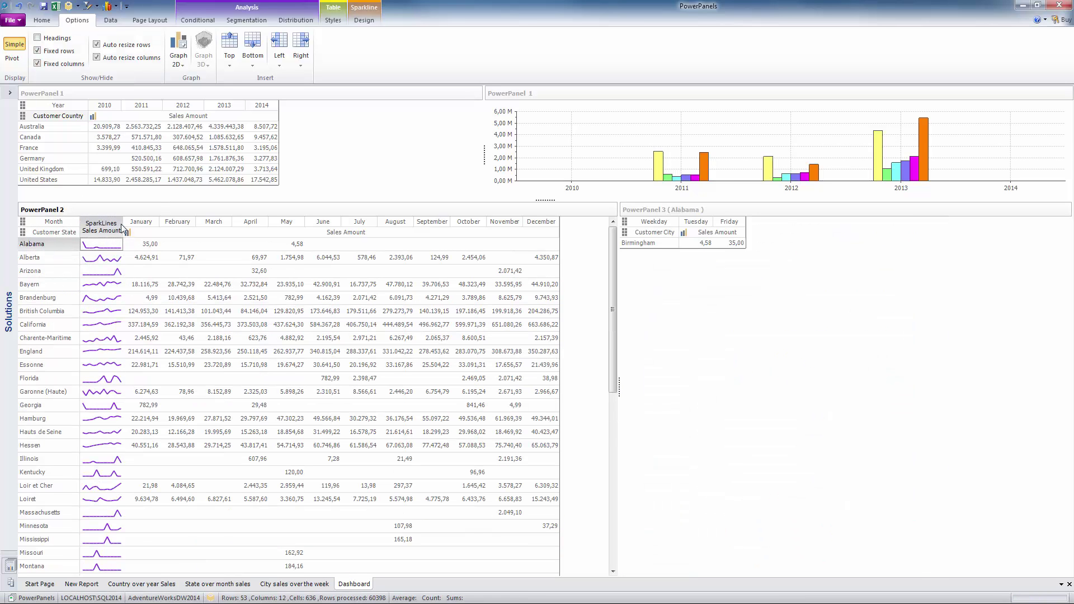
pyautogui.moveTo(123, 224); pyautogui.dragTo(151, 223)
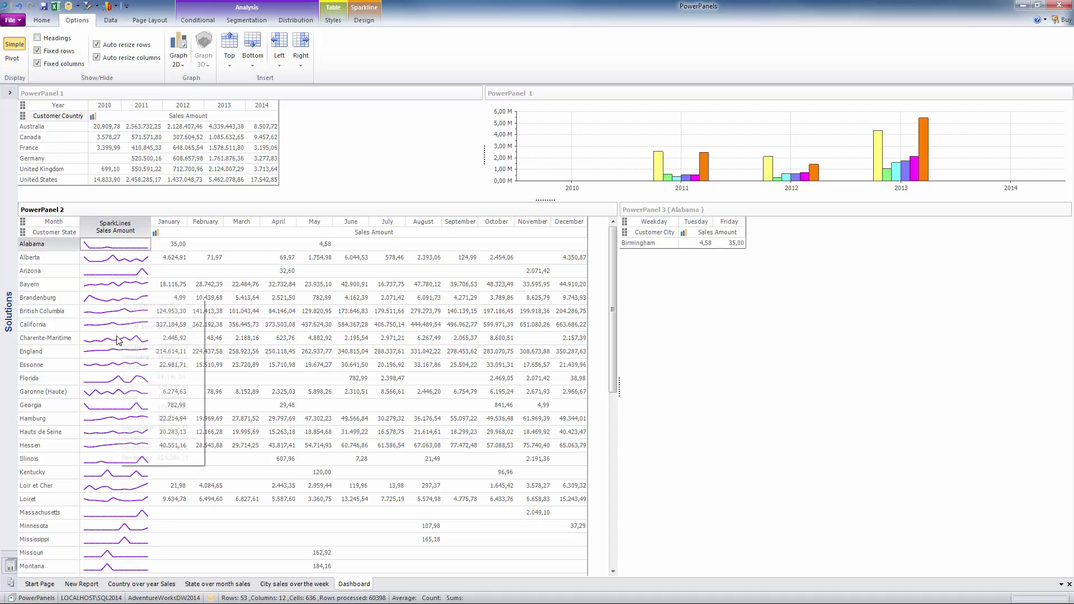
pyautogui.moveTo(612, 342); pyautogui.dragTo(606, 314)
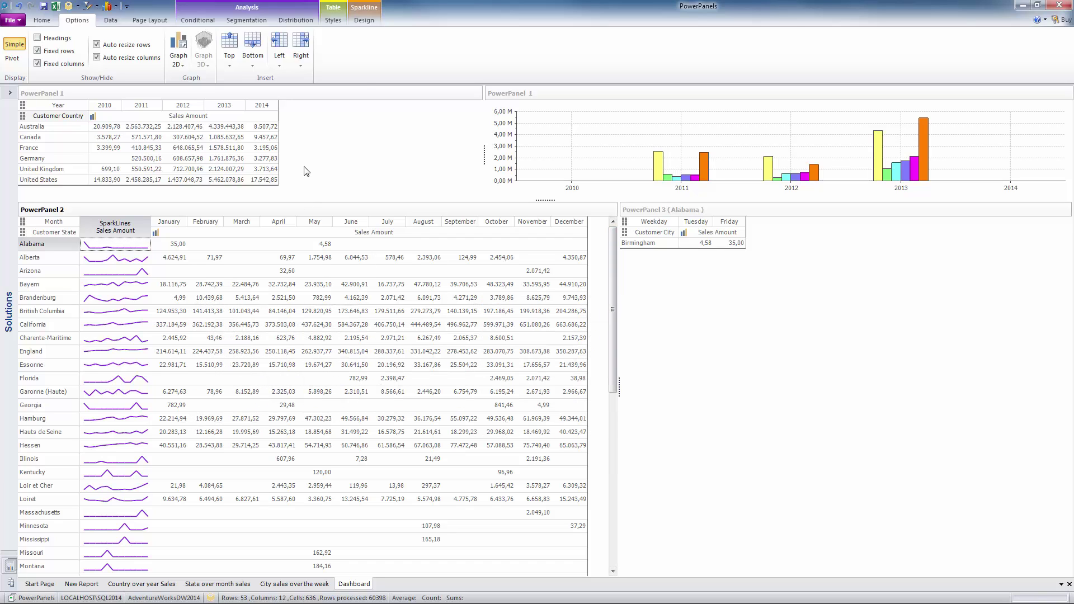
# Change PowerPanel 2's sparklines to the Column type and color them with the blue theme color
pyautogui.click(359, 25)
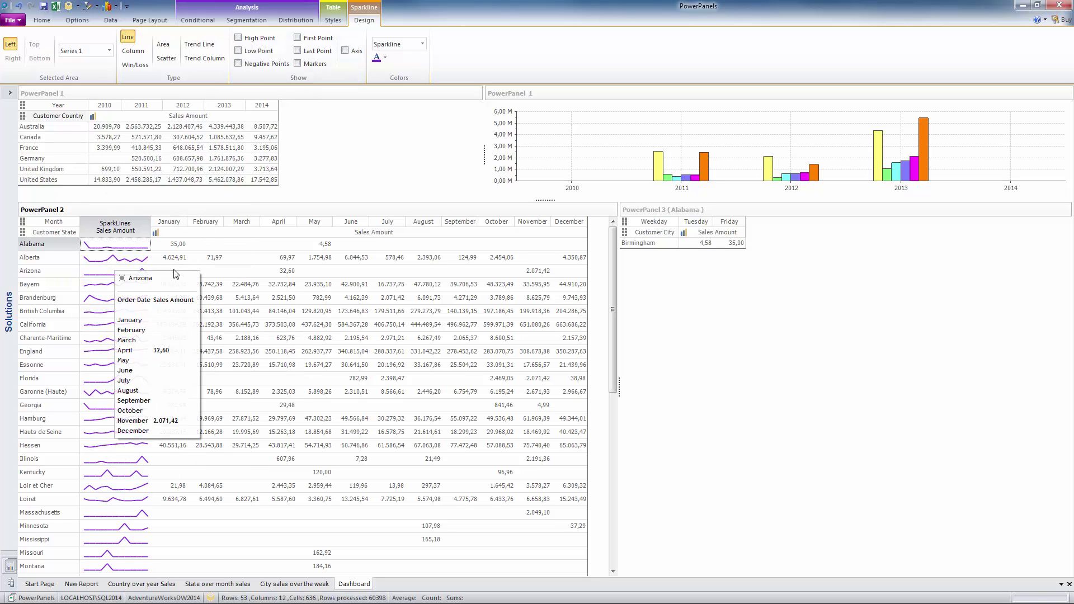
pyautogui.click(134, 51)
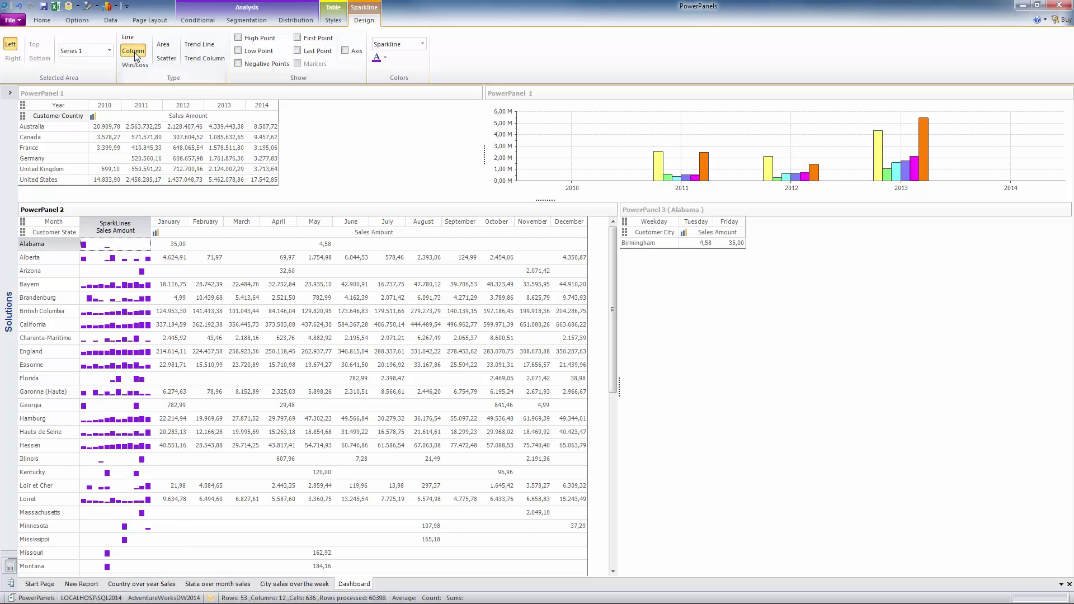
pyautogui.click(386, 58)
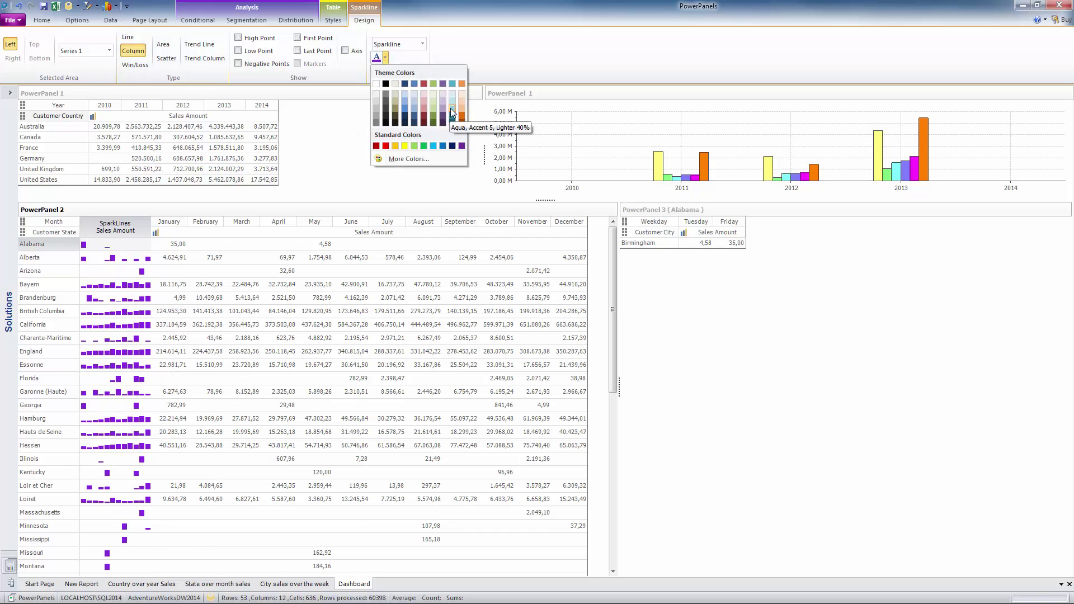
pyautogui.click(453, 112)
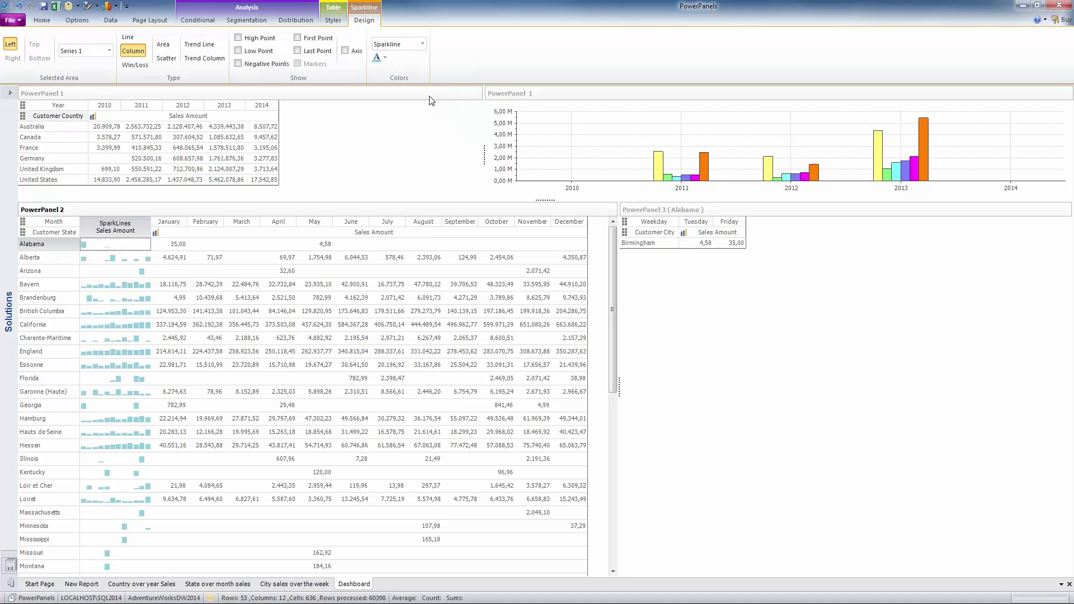
pyautogui.click(386, 59)
pyautogui.click(415, 84)
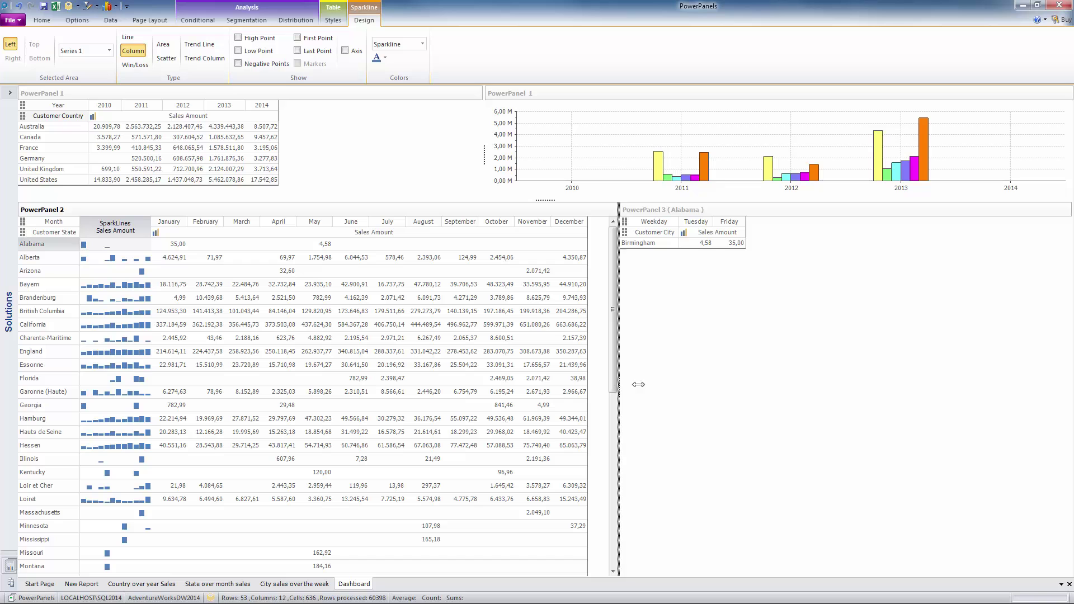
# Widen PowerPanel 2 against PowerPanel 3 and clear the Alabama filter from PowerPanel 3
pyautogui.moveTo(622, 392); pyautogui.dragTo(656, 392)
pyautogui.click(62, 237)
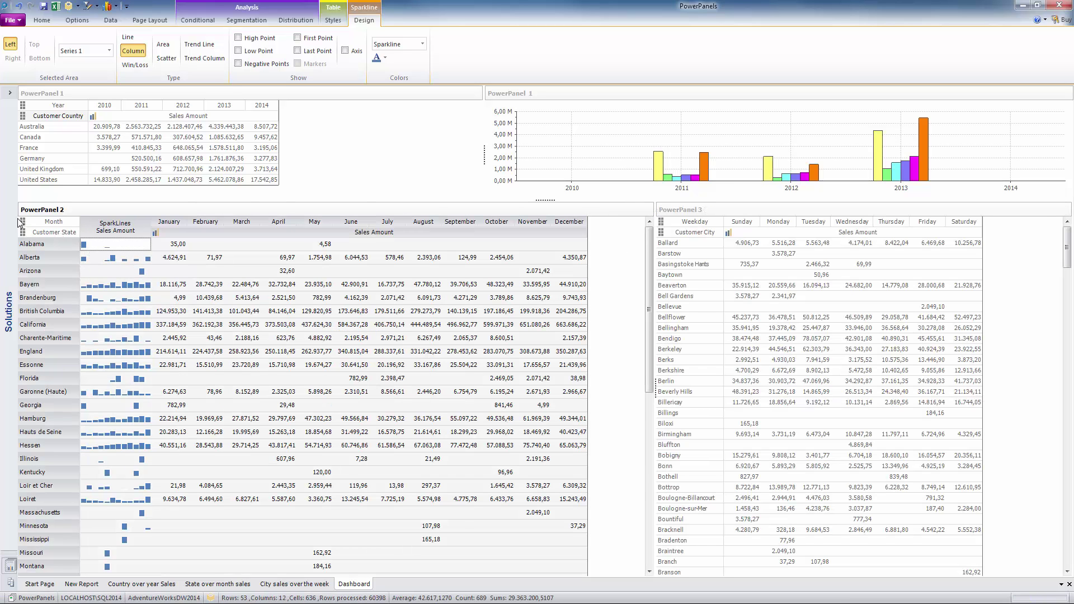
pyautogui.click(356, 191)
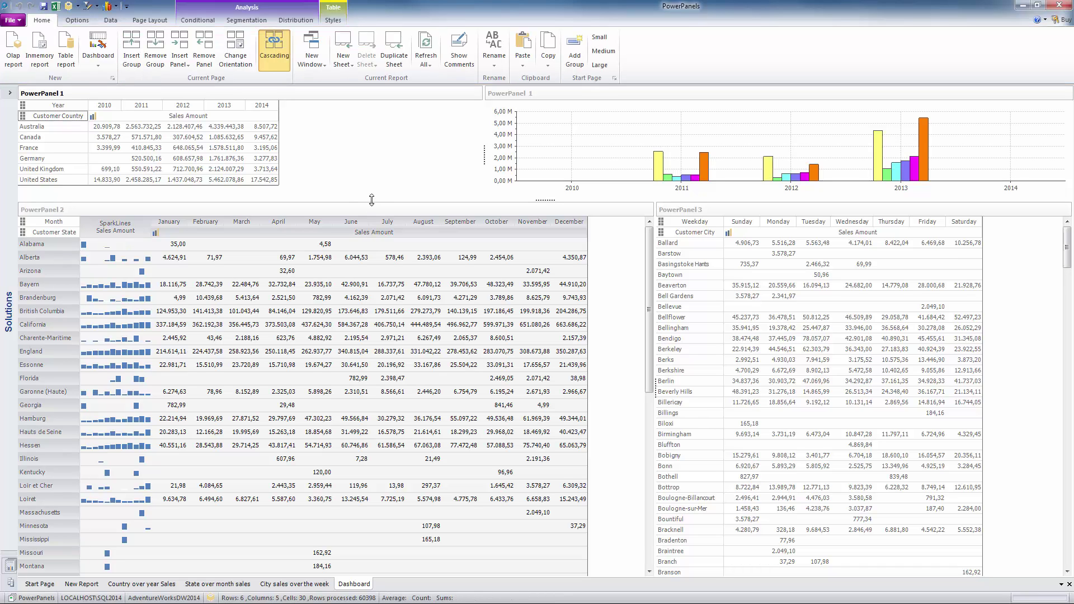
# Save the dashboard as "Customer Info dashboard" in the Reports folder
pyautogui.click(43, 6)
pyautogui.click(443, 266)
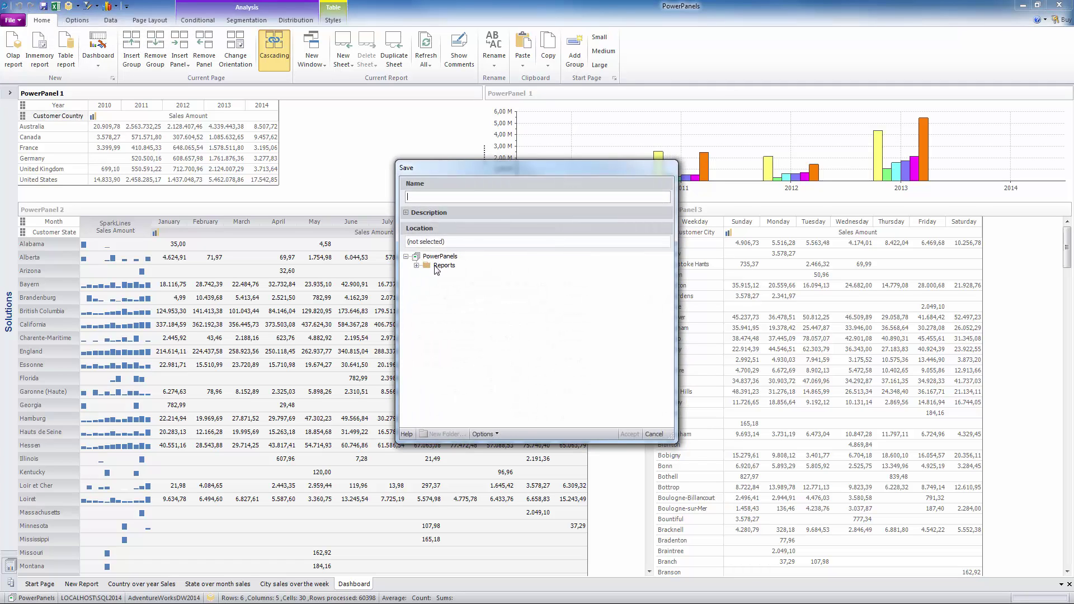
pyautogui.click(437, 199)
pyautogui.write('Cus')
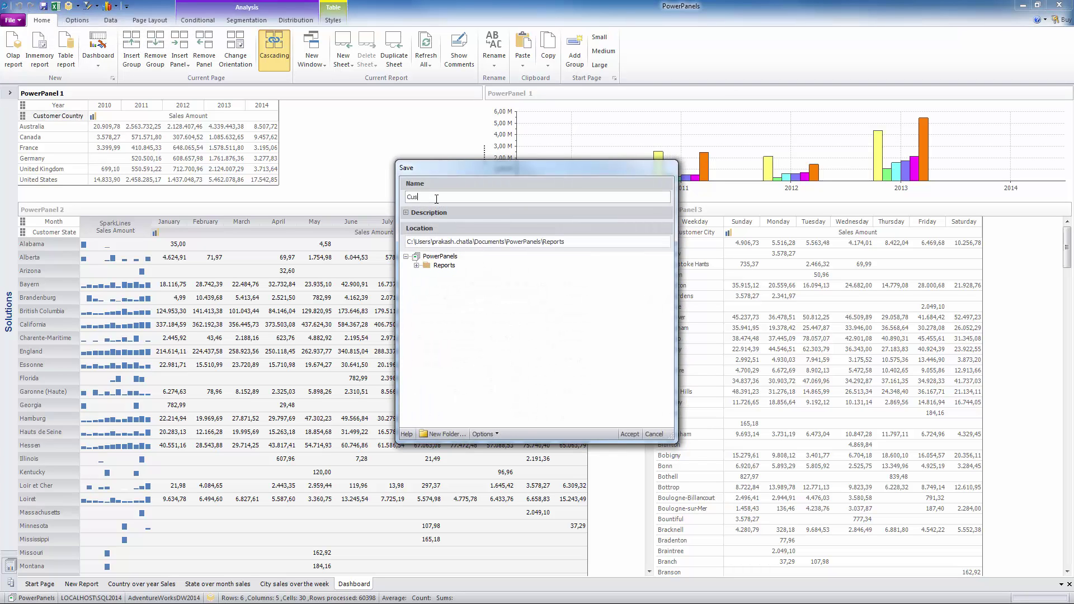
pyautogui.write('tomer Info dashboard')
pyautogui.click(629, 434)
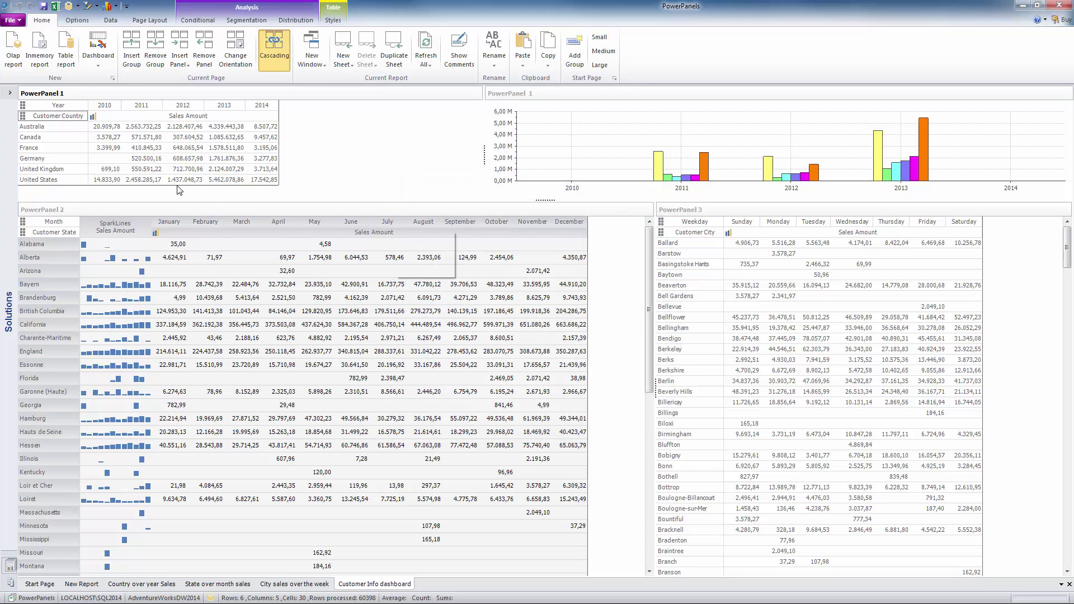
# Close all open reports and reopen the saved Customer Info dashboard from the solution's Reports folder
pyautogui.click(10, 93)
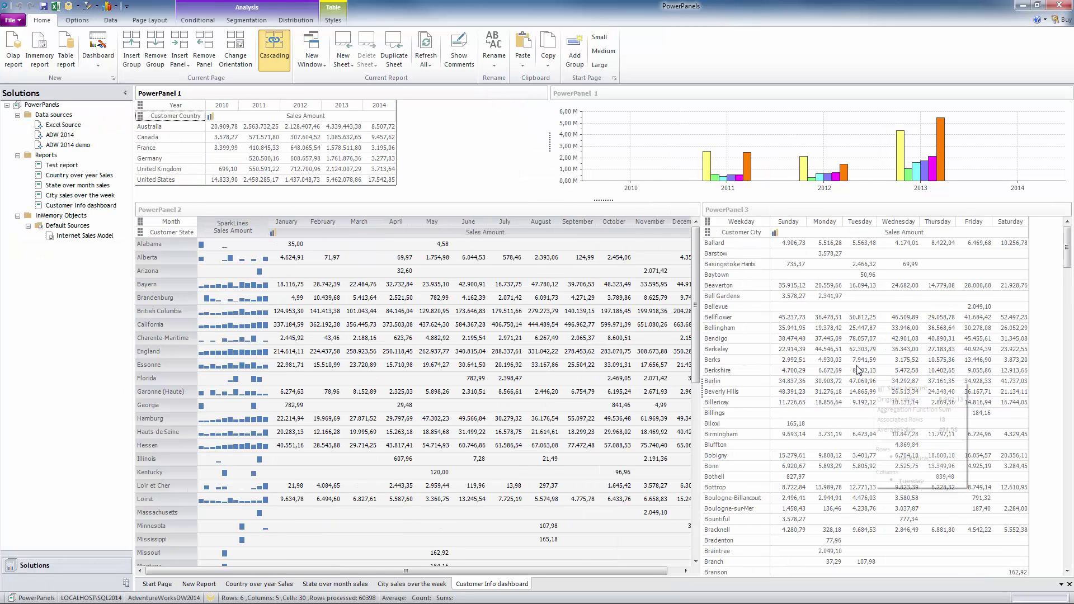
pyautogui.click(1069, 584)
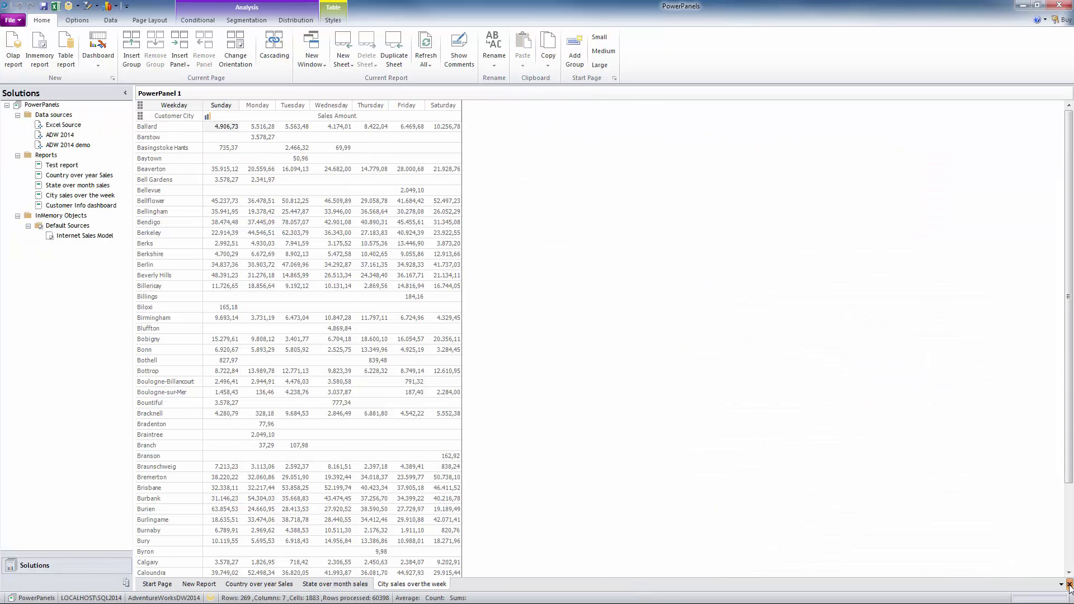
pyautogui.click(1069, 584)
pyautogui.click(1069, 585)
pyautogui.click(1070, 584)
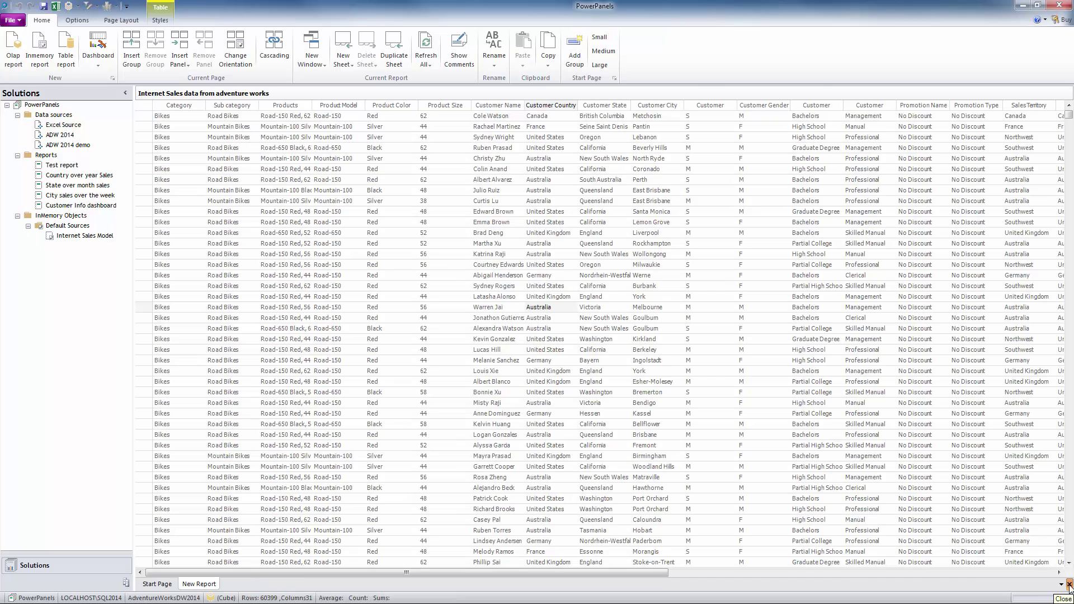
pyautogui.click(1069, 584)
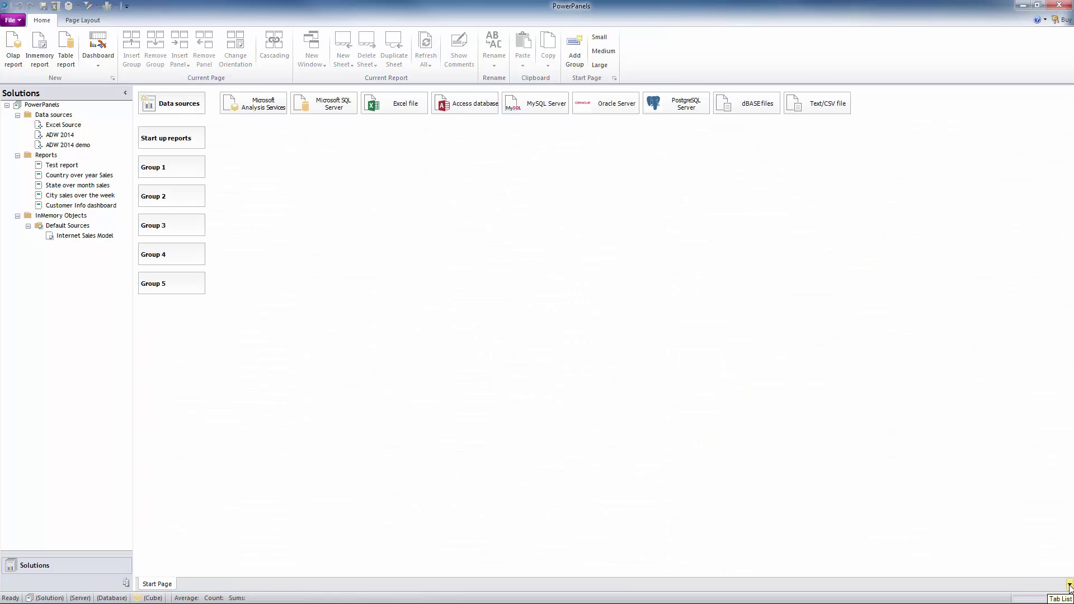
pyautogui.doubleClick(91, 208)
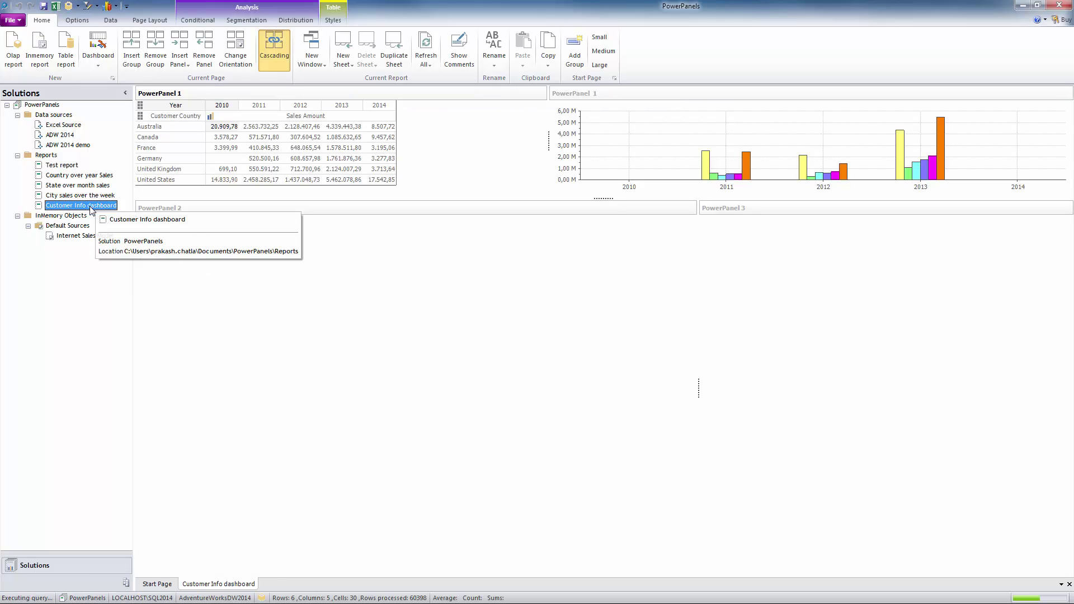